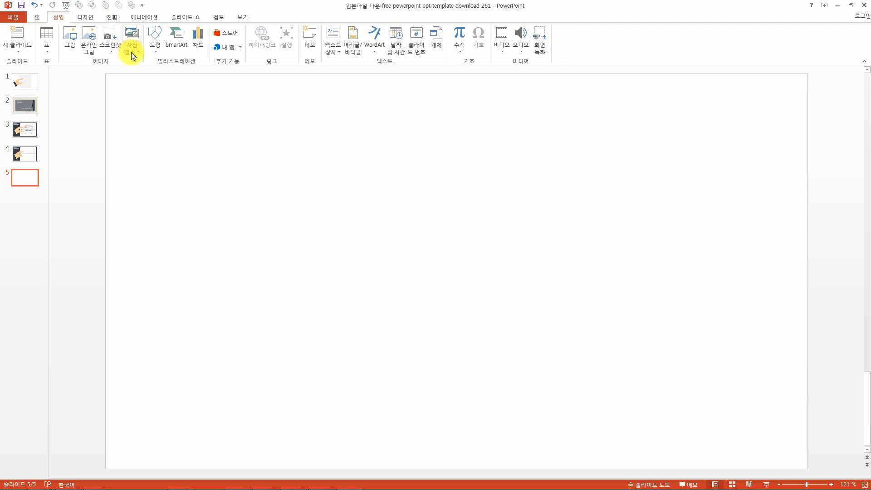
Draw a rounded rectangle about 8.76 cm wide and 2.96 cm high on the blank slide.
click(154, 51)
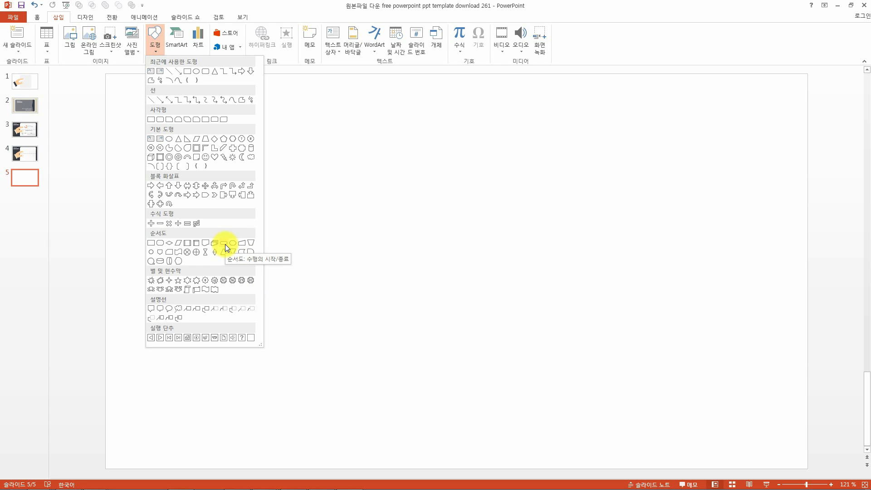
click(206, 77)
drag(271, 130, 453, 191)
click(528, 263)
click(306, 138)
click(522, 253)
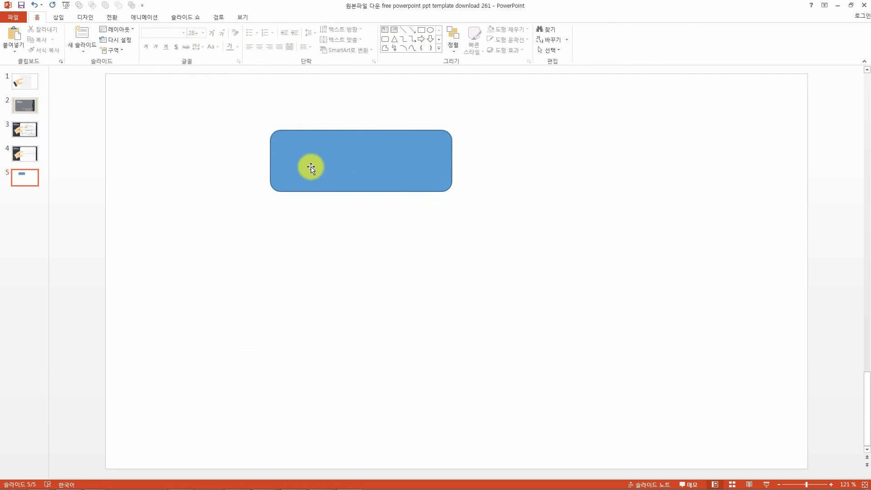
Adjust the rounded rectangle's corner handle to the maximum so its ends become fully round, forming a pill.
click(310, 167)
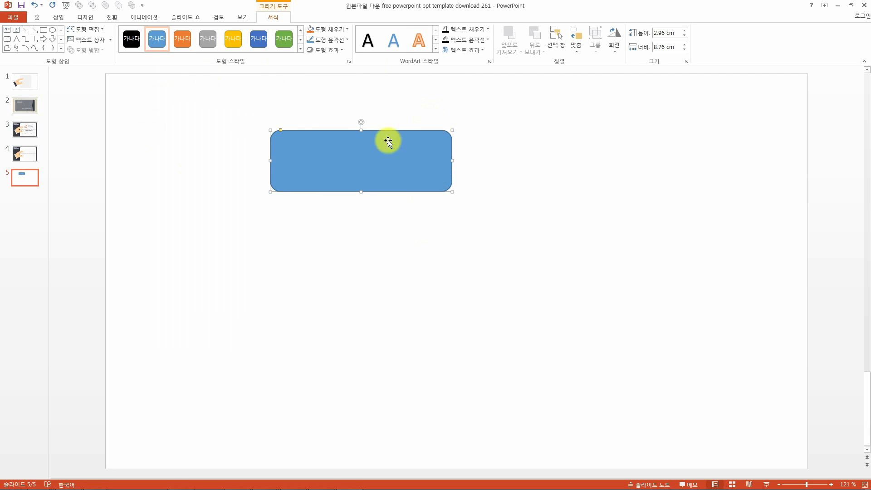
scroll(262, 157, up, 15)
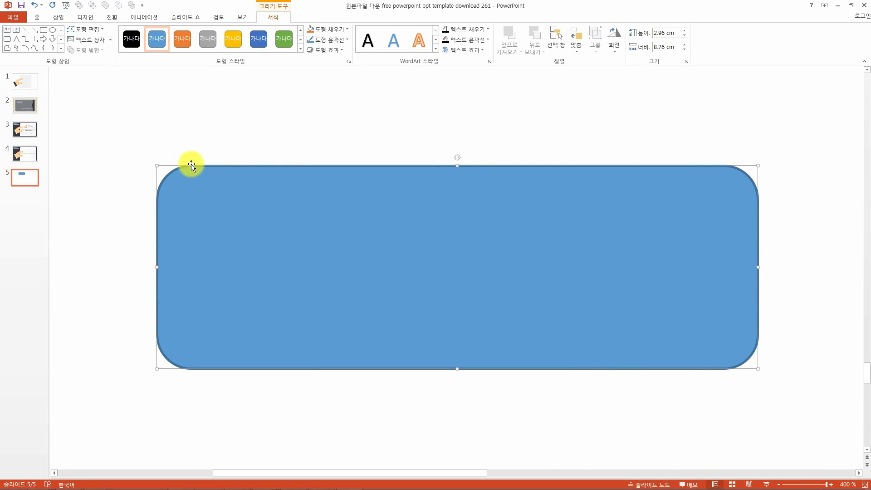
drag(191, 166, 234, 168)
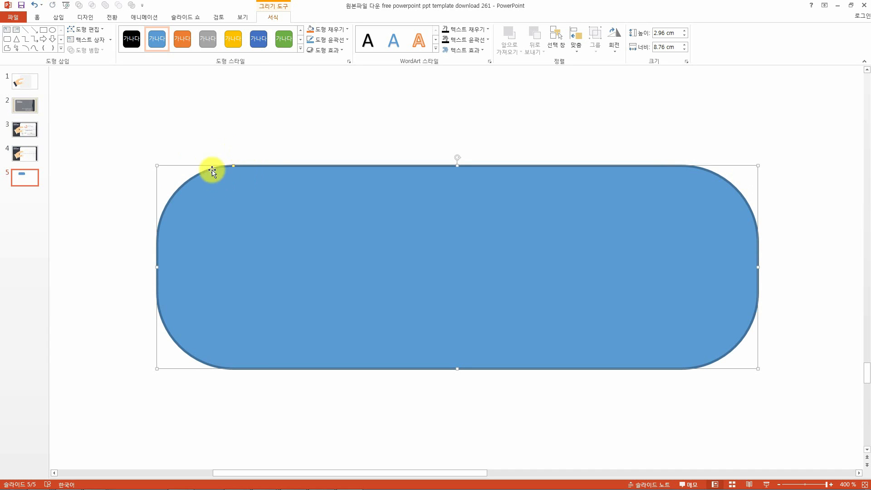
drag(236, 166, 336, 166)
click(420, 146)
scroll(522, 278, down, 5)
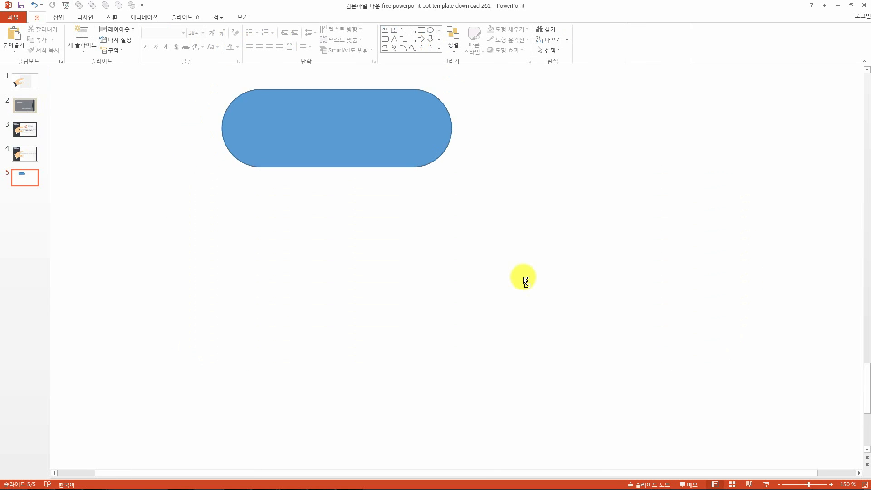
Move the pill and reduce its height to about 1.96 cm.
drag(388, 141, 489, 200)
scroll(566, 245, down, 1)
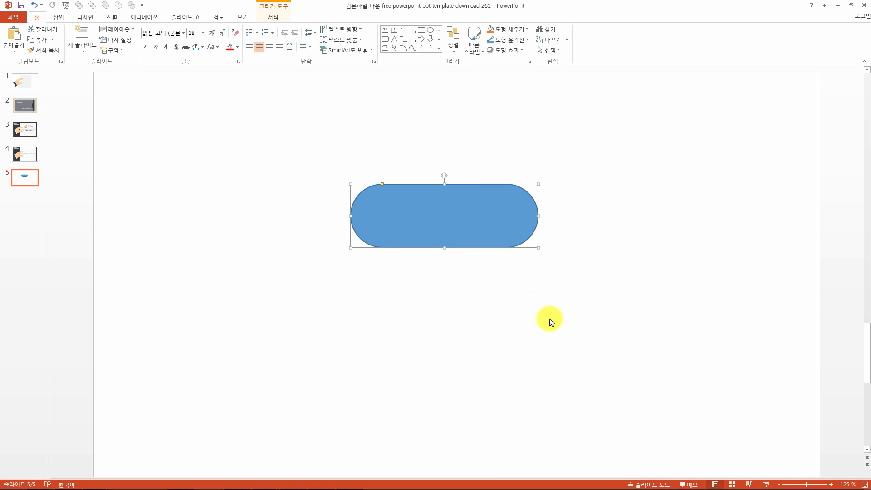
click(461, 214)
drag(445, 248, 445, 236)
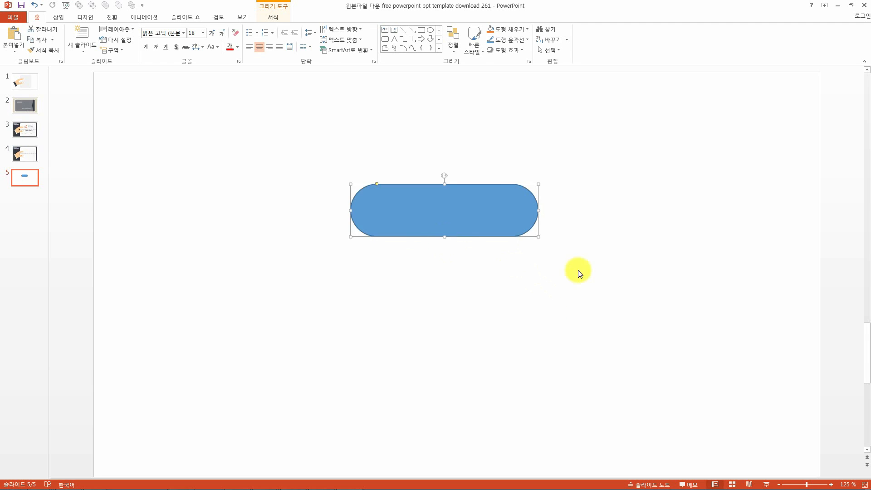
click(580, 270)
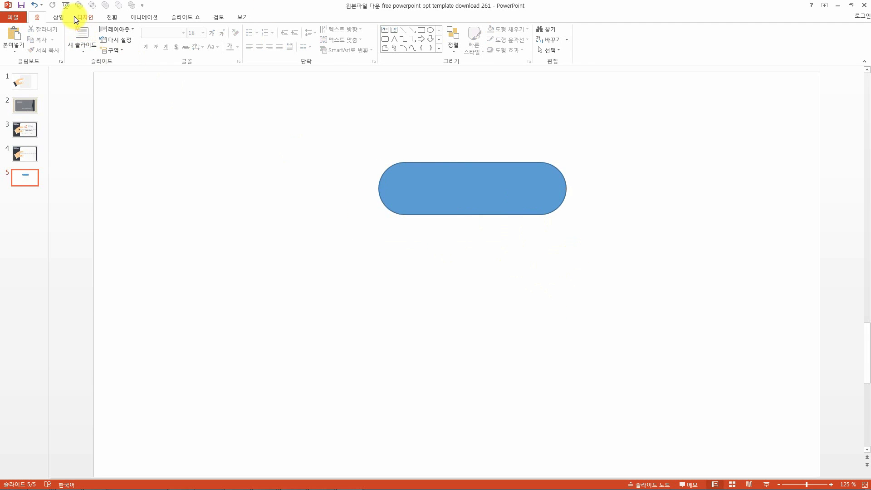
Draw a trapezoid about 6.01 cm wide and 4.53 cm high below and left of the pill.
click(58, 17)
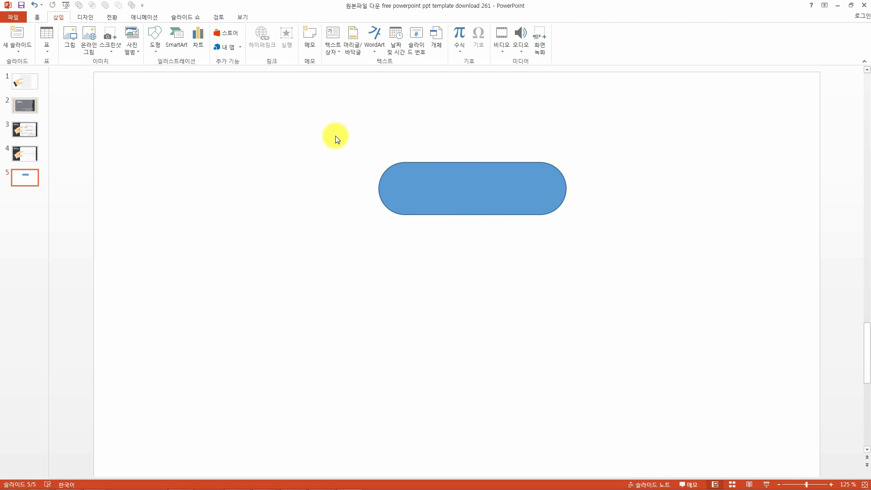
key(alt+h)
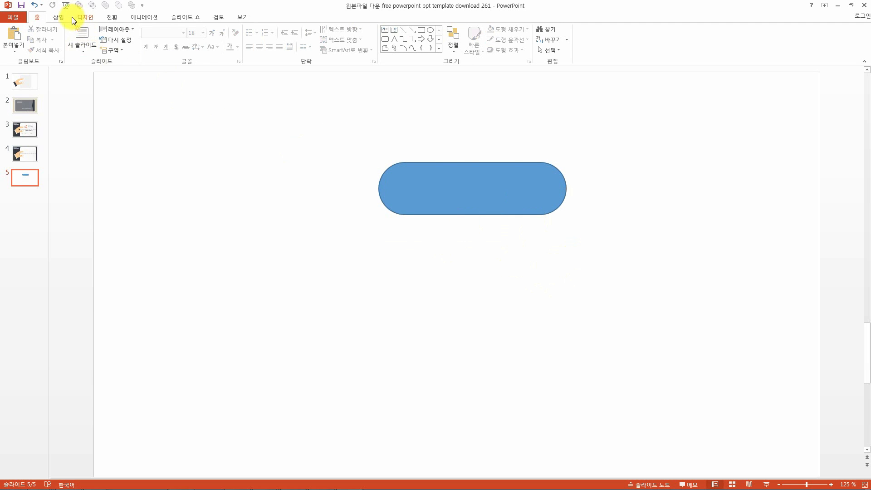
click(56, 19)
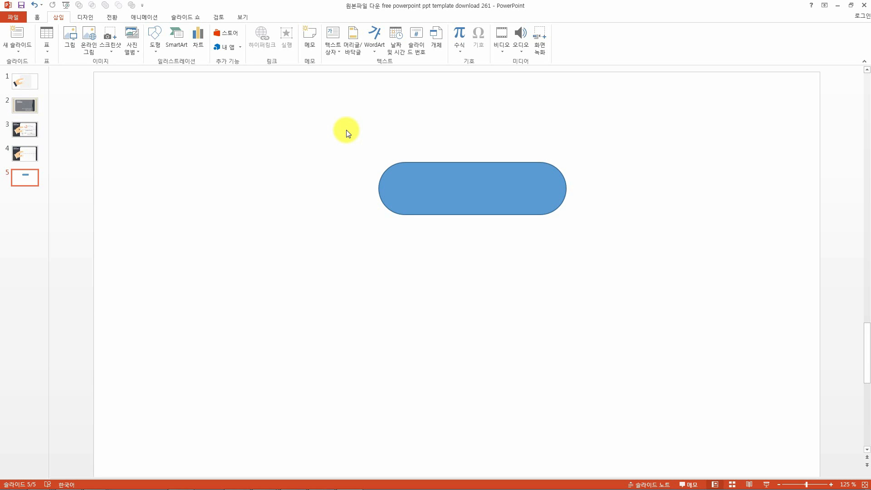
click(158, 53)
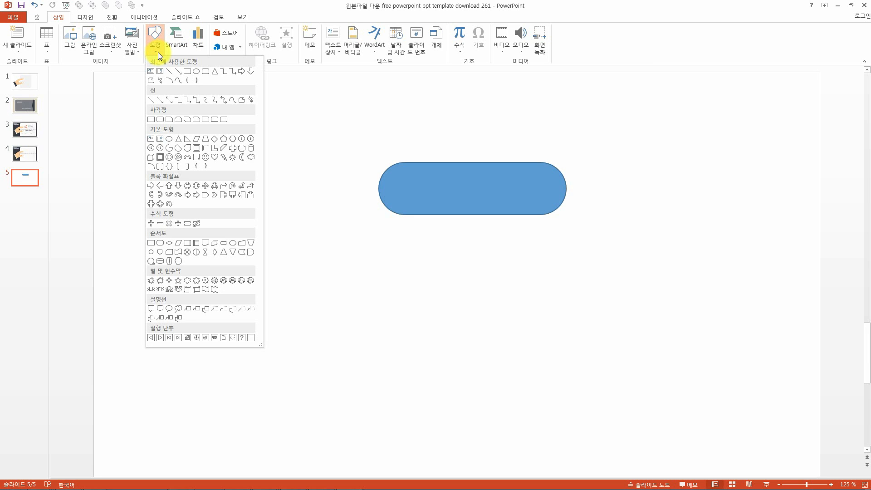
click(208, 140)
drag(209, 235, 339, 333)
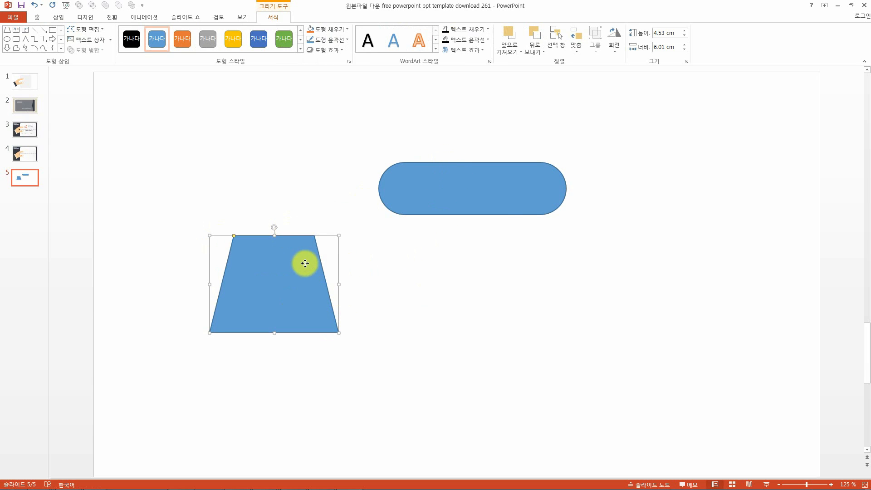
Move the trapezoid lower on the slide.
drag(305, 262, 297, 310)
key(alt)
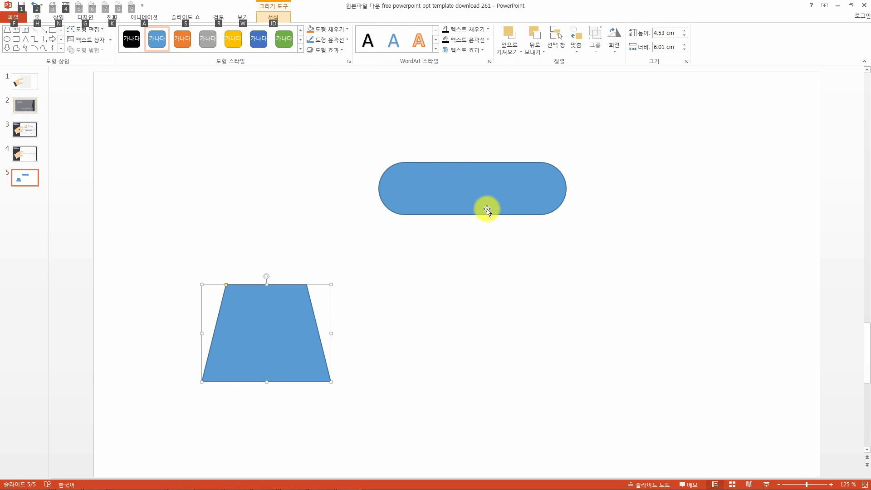
click(515, 299)
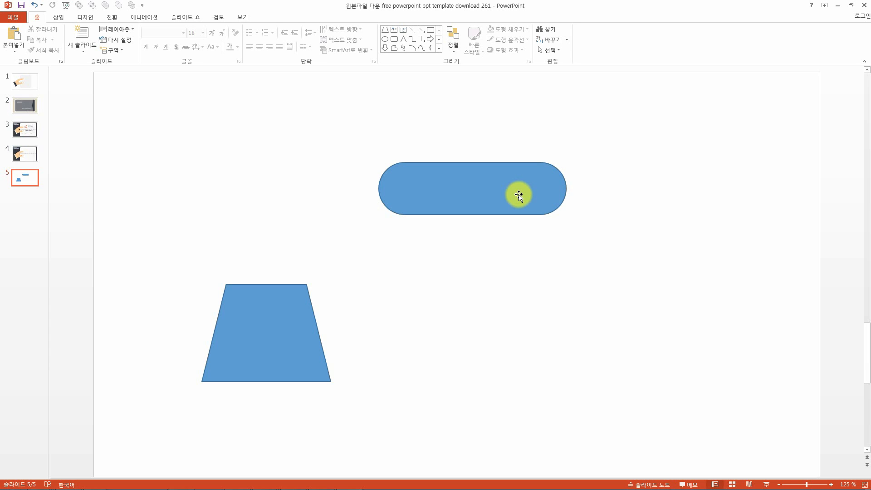
Rotate the trapezoid 45° counter-clockwise and nudge it slightly upward.
click(297, 356)
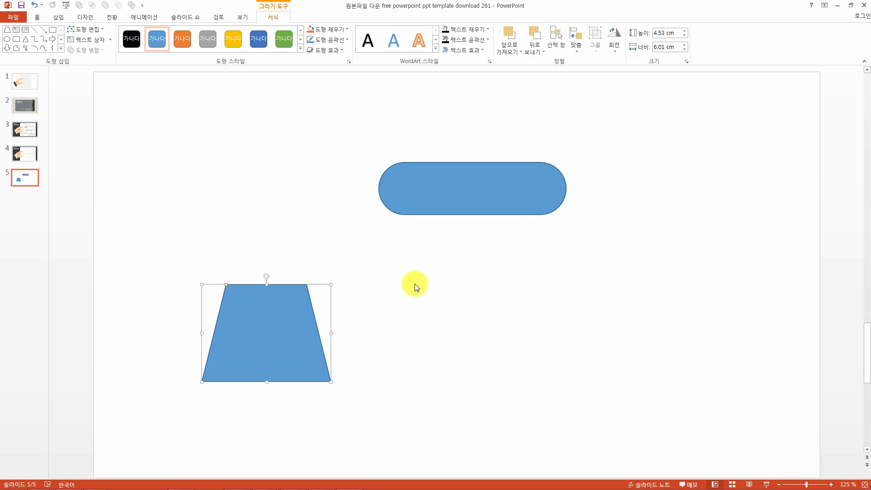
key(alt+Left)
key(alt+Left)
key(alt+Left)
key(alt+Left)
key(alt+Left)
key(alt+Left)
key(alt+Left)
key(alt+Left)
key(alt+Left)
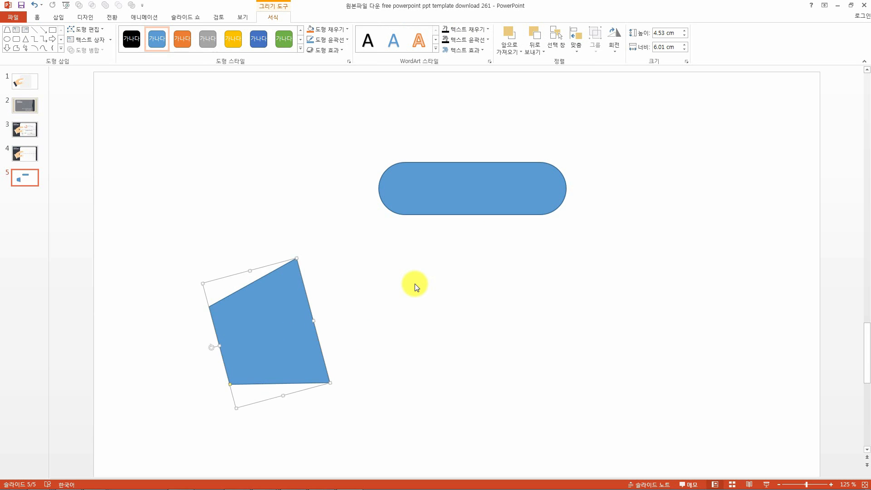
drag(281, 315, 278, 302)
Move the pill left above the trapezoid and rotate it 30° counter-clockwise.
drag(450, 194, 358, 200)
key(alt+Left)
key(alt+Left)
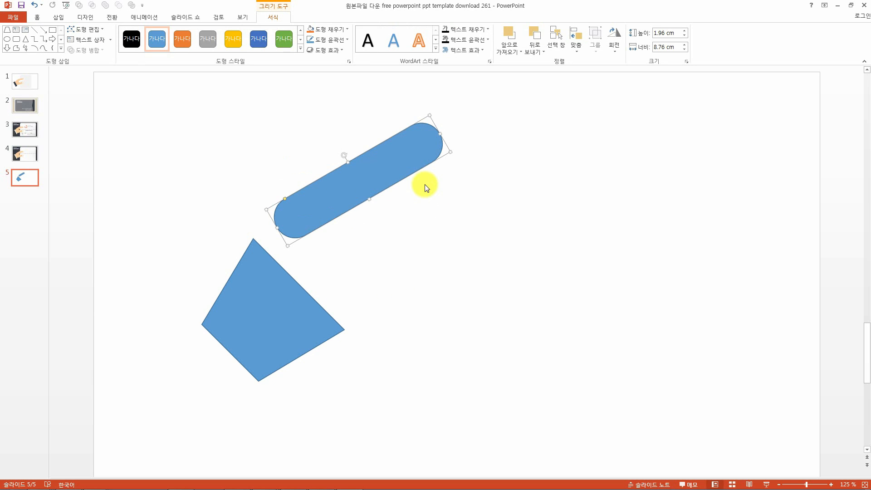
Duplicate the angled pill, move the copy to its upper end and rotate the copy back to horizontal.
key(ctrl+d)
drag(418, 172, 504, 123)
key(alt+Right)
key(alt+Right)
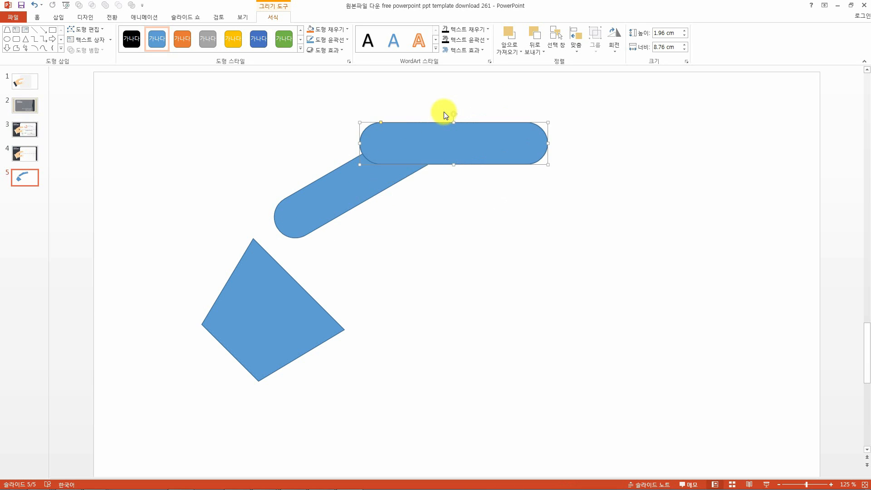
Reposition the horizontal pill and shorten it to about 6.46 cm wide.
drag(503, 130, 576, 134)
key(ctrl+z)
drag(490, 130, 542, 131)
drag(593, 143, 544, 143)
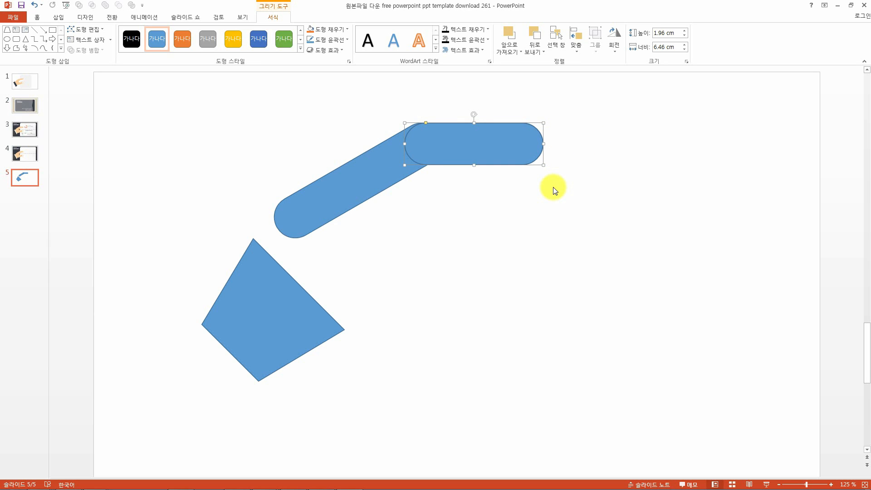
Reposition and tilt the horizontal pill so it joins the angled pill's upper end.
click(377, 163)
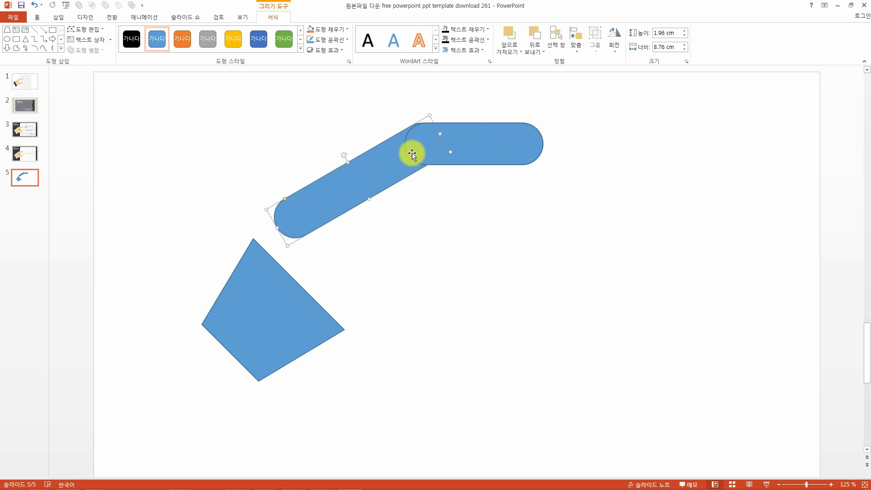
drag(440, 135, 401, 166)
drag(434, 137, 442, 158)
Copy and paste a pill, rotate the copy 15° clockwise and place it at the end of the chain.
key(ctrl+c)
key(ctrl+v)
drag(481, 177, 524, 146)
key(alt+Right)
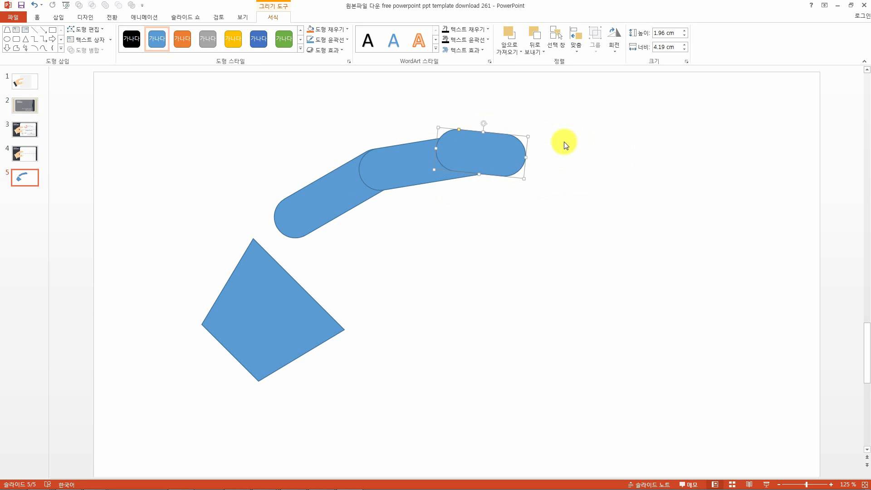
drag(496, 150, 502, 126)
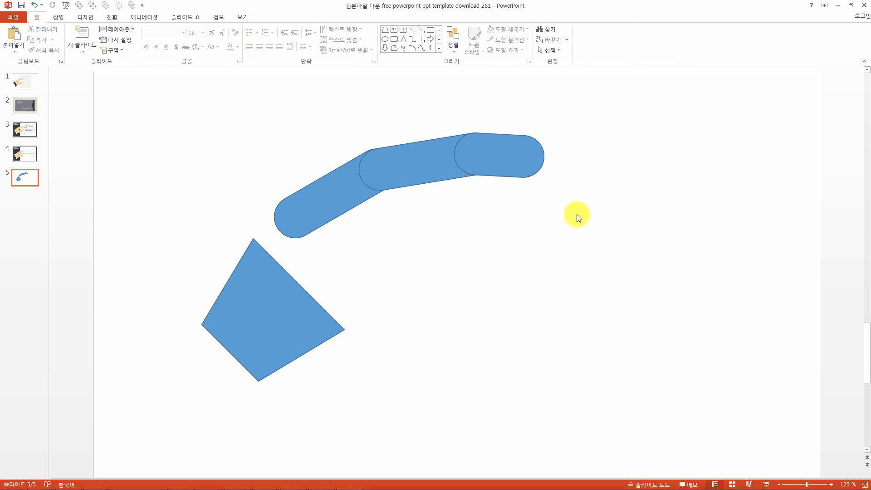
Duplicate the angled pill below the chain, right of the trapezoid, and adjust its rotation.
click(329, 202)
drag(344, 214, 413, 305)
drag(398, 273, 408, 276)
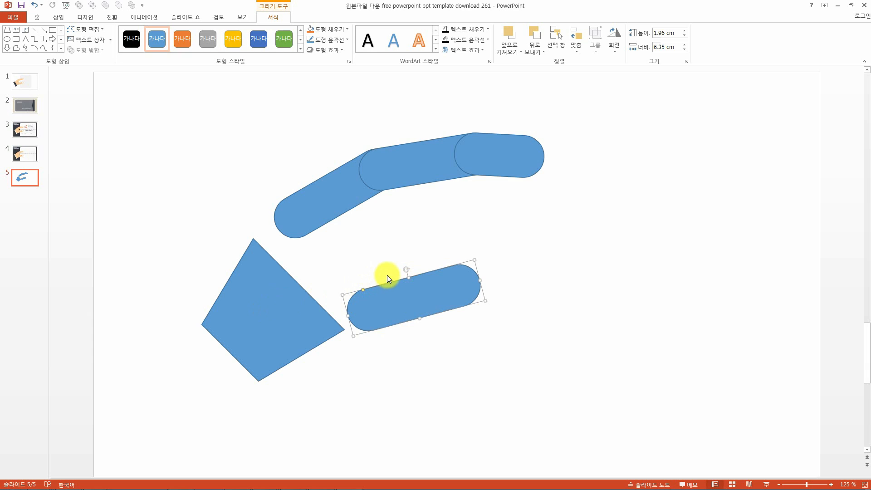
drag(406, 269, 408, 277)
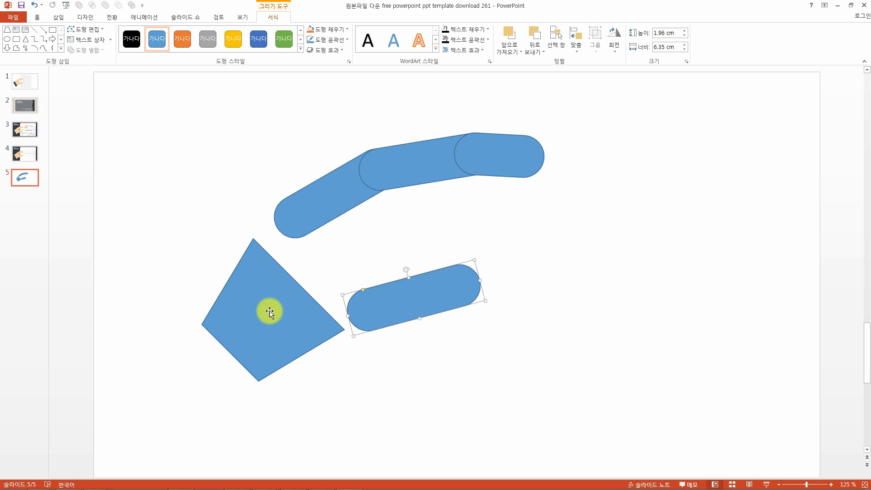
Delete the pill at the end of the upper chain.
click(496, 166)
key(Delete)
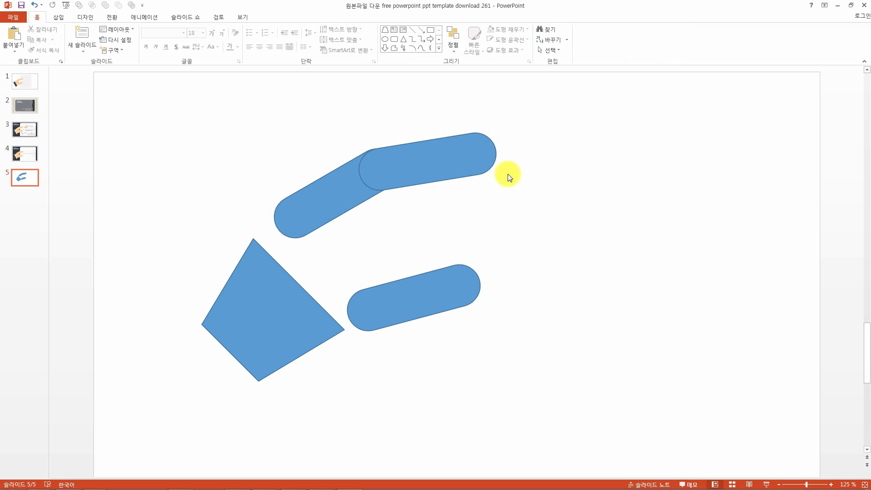
Tilt the upper horizontal pill slightly.
click(472, 164)
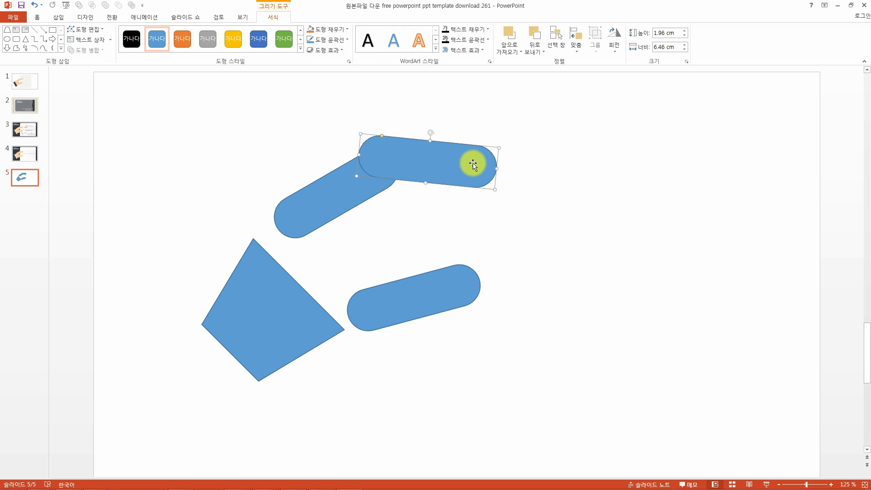
drag(423, 133, 427, 135)
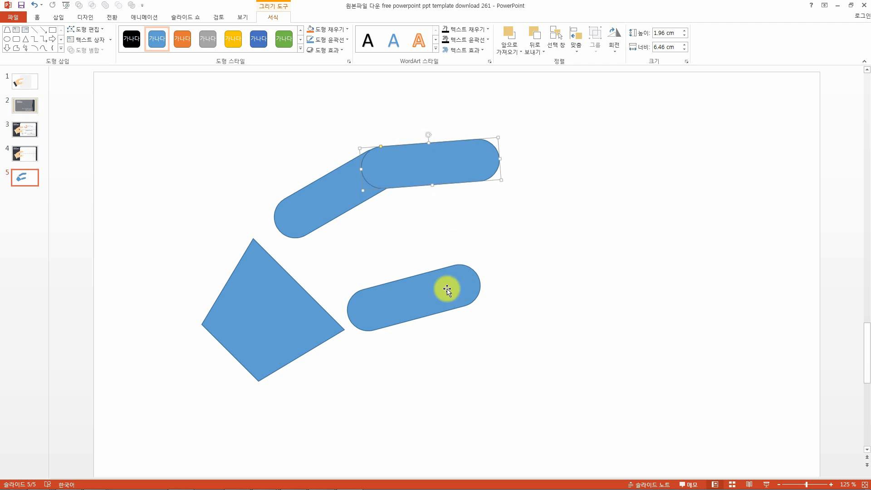
Move the lower pill onto the trapezoid's bottom corner and lengthen it to about 12.65 cm.
drag(407, 314, 312, 356)
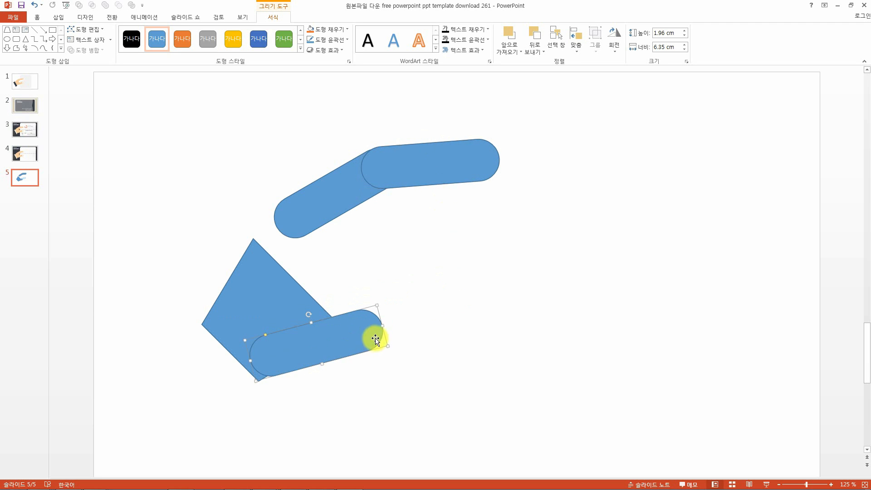
drag(381, 325, 516, 301)
click(282, 151)
Select the two upper pills and move them down so the angled one meets the trapezoid's top corner.
drag(222, 132, 543, 260)
drag(463, 171, 446, 197)
key(Down)
key(Down)
key(Down)
key(Down)
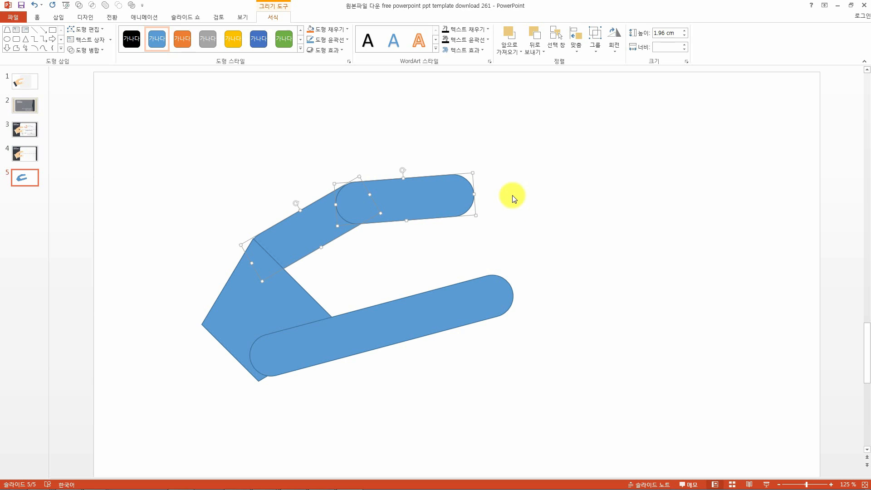
Shorten the lower pill to about 9.72 cm wide.
click(499, 297)
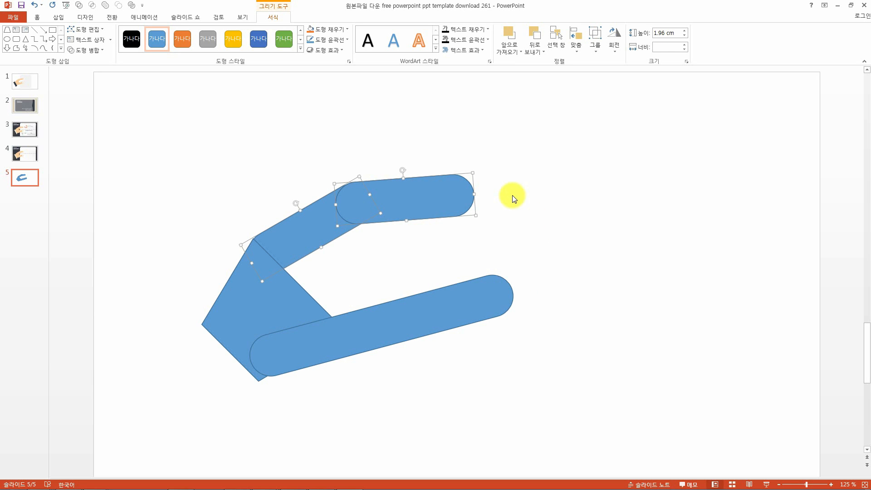
click(486, 304)
drag(512, 292, 452, 298)
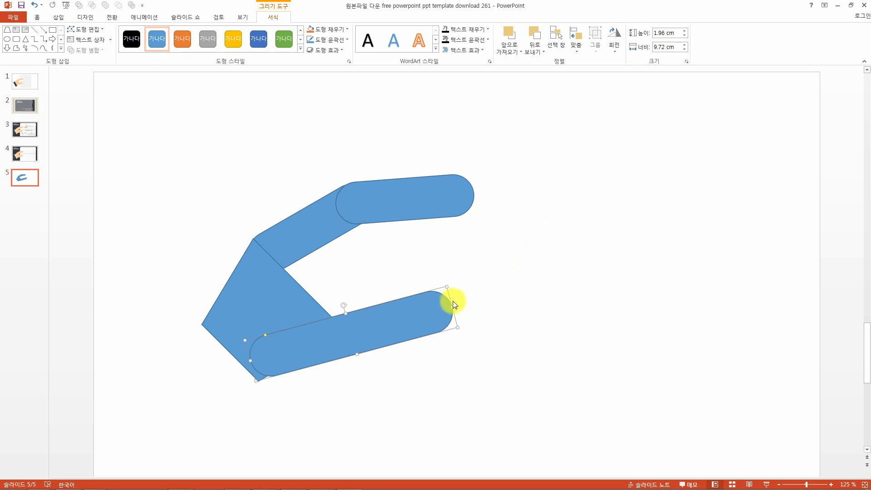
click(544, 275)
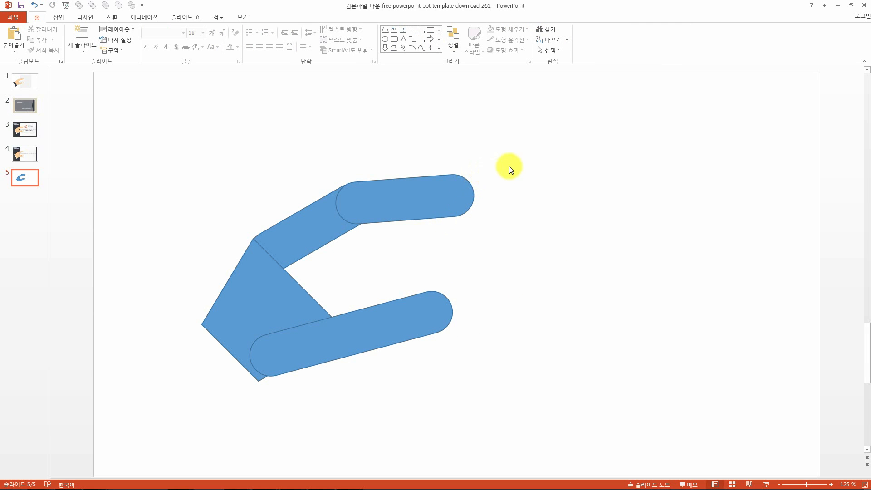
Nudge the lower pill slightly down and left.
drag(168, 129, 593, 416)
click(567, 348)
drag(302, 363, 299, 367)
click(187, 190)
click(60, 17)
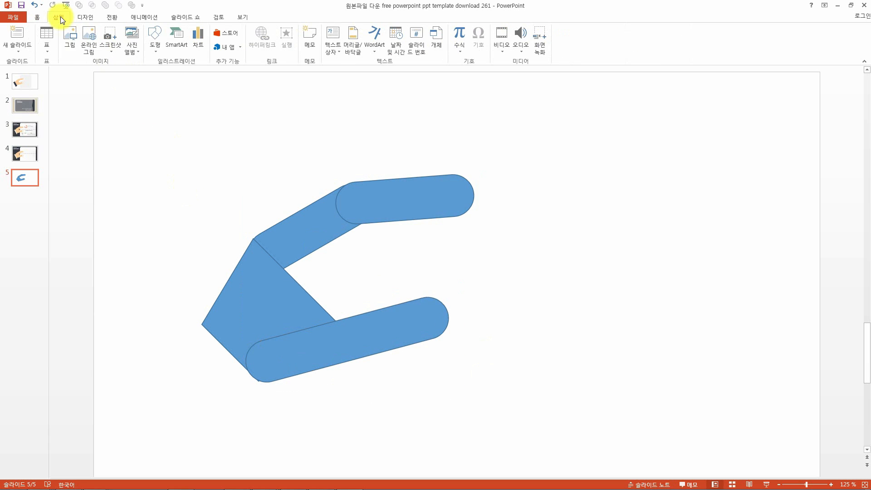
Insert a crescent moon shape into the gap between the two fingers, about 4.76 cm high and 4.02 cm wide.
click(150, 51)
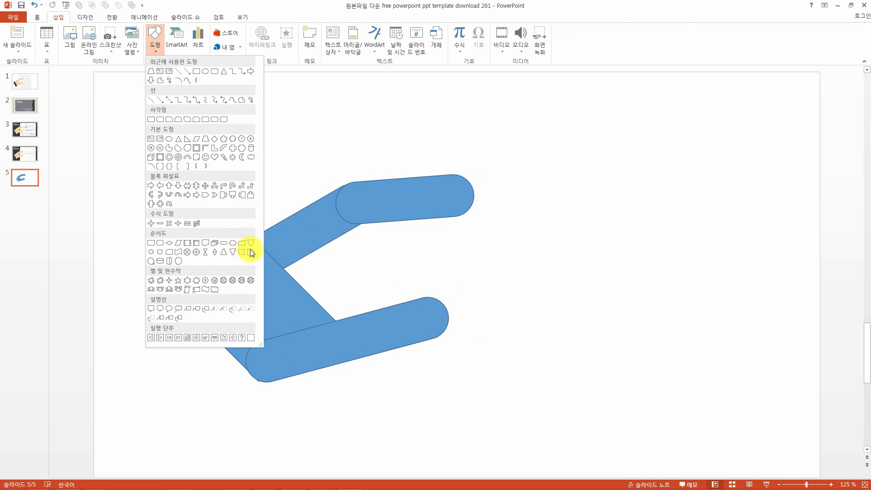
click(241, 160)
mouse_move(211, 194)
mouse_down()
mouse_move(322, 295)
mouse_move(319, 331)
mouse_move(236, 192)
mouse_move(327, 304)
mouse_move(313, 329)
mouse_move(299, 297)
mouse_up()
drag(239, 247, 329, 296)
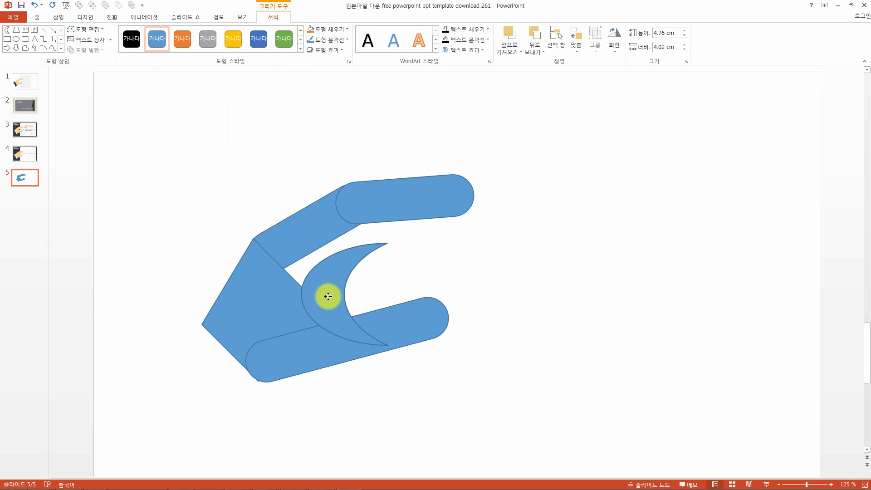
Reposition, rotate and reshape the crescent to about 4.98 by 5.01 cm so it fills the inner curve between the fingers.
drag(344, 234, 315, 236)
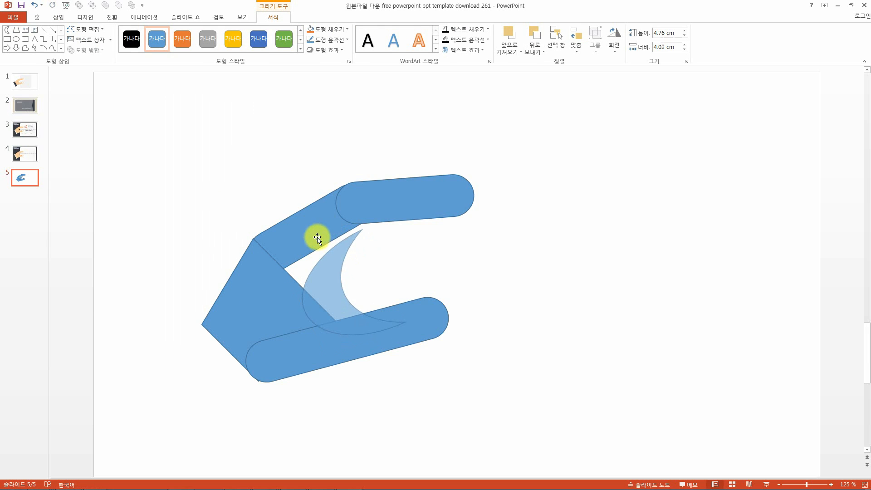
mouse_move(320, 268)
mouse_down()
mouse_move(325, 278)
mouse_move(314, 276)
mouse_up()
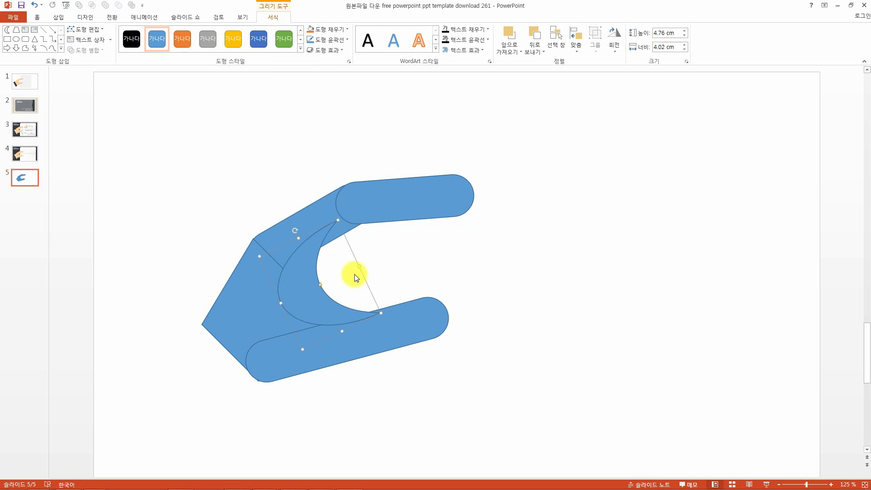
drag(359, 265, 378, 257)
drag(331, 280, 312, 285)
drag(307, 234, 313, 265)
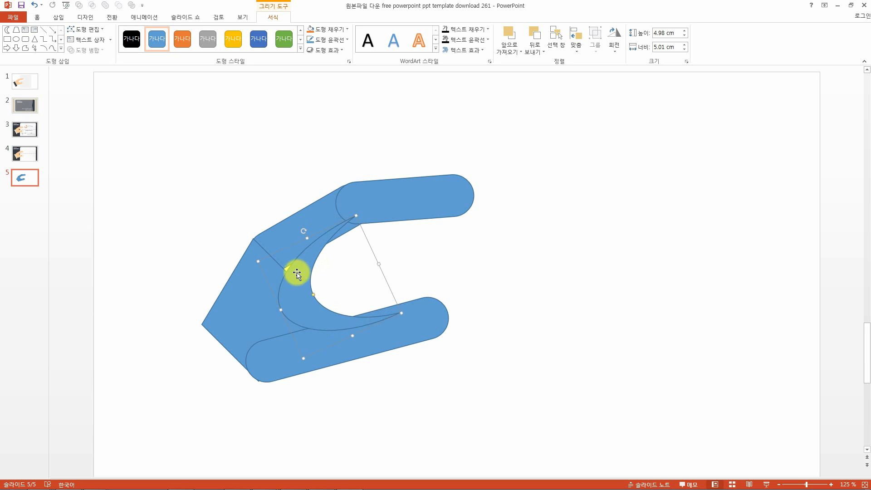
drag(308, 297, 299, 295)
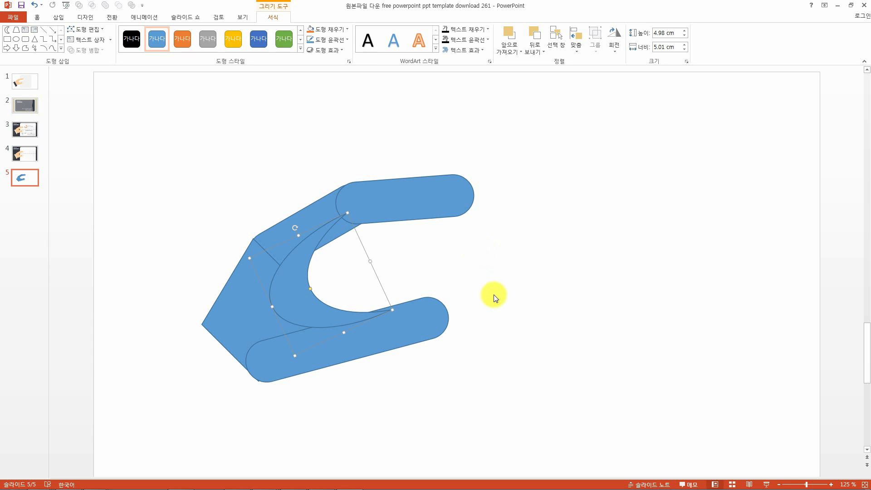
Place a thin crescent about 1.62 cm wide along the trapezoid's left edge and rotate it slightly.
drag(358, 335, 209, 278)
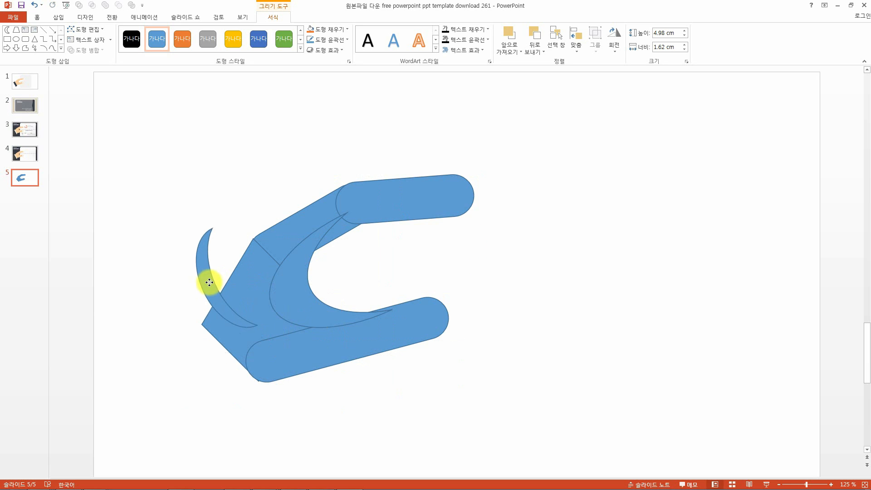
key(alt+Right)
key(alt+Right)
key(alt+Right)
key(alt+Right)
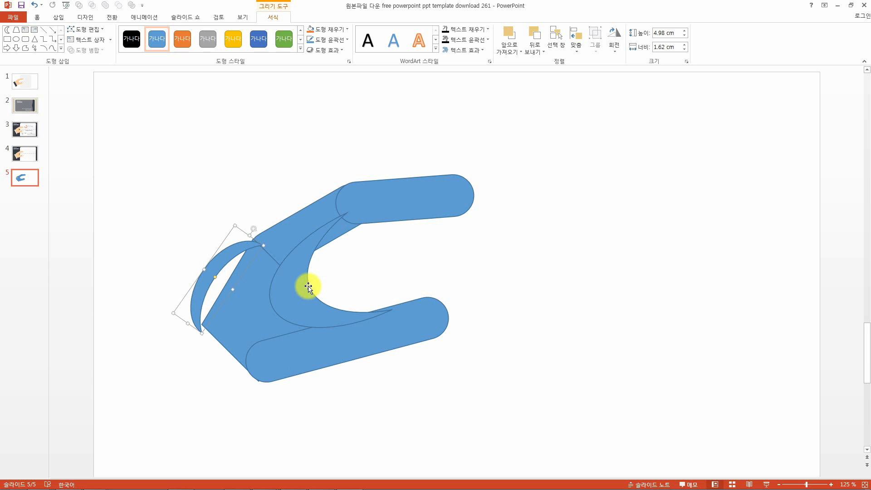
Move and stretch the thin crescent to about 7.13 cm high so it rounds off the hand's back edge.
mouse_move(222, 253)
mouse_down()
mouse_move(311, 197)
mouse_move(232, 257)
mouse_up()
key(Left)
key(Left)
key(Left)
key(Left)
key(Up)
drag(235, 289, 267, 225)
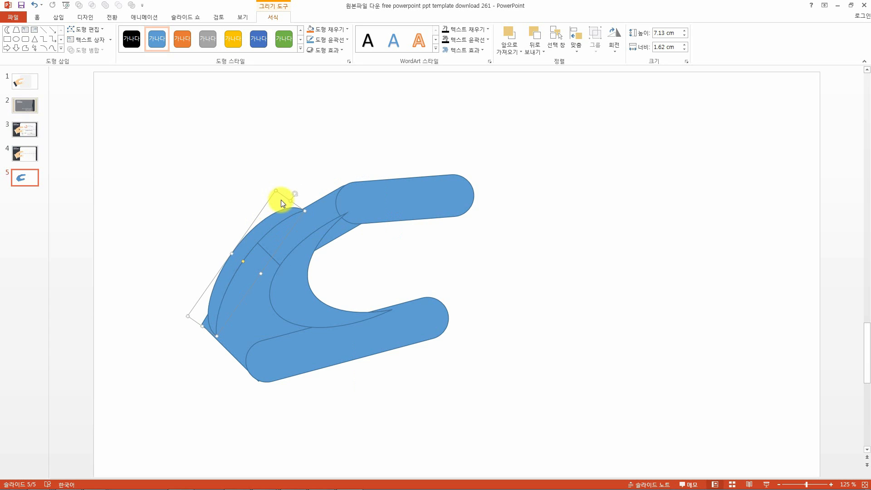
drag(292, 194, 298, 195)
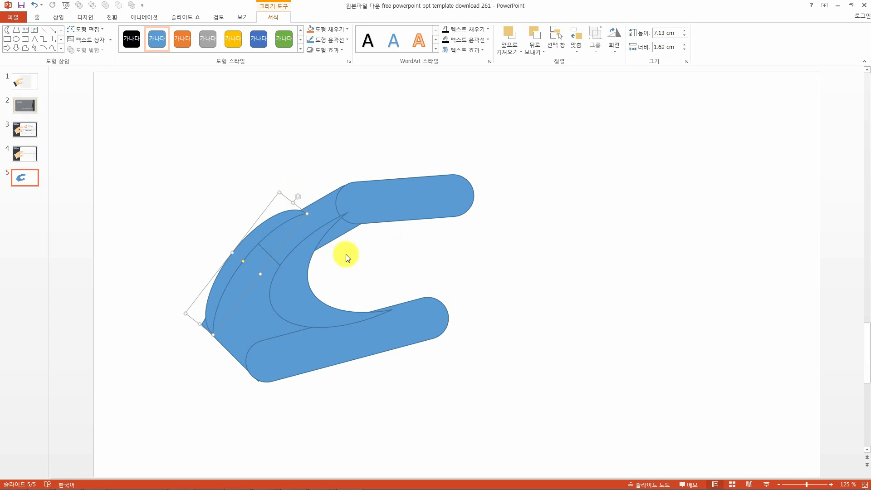
click(150, 146)
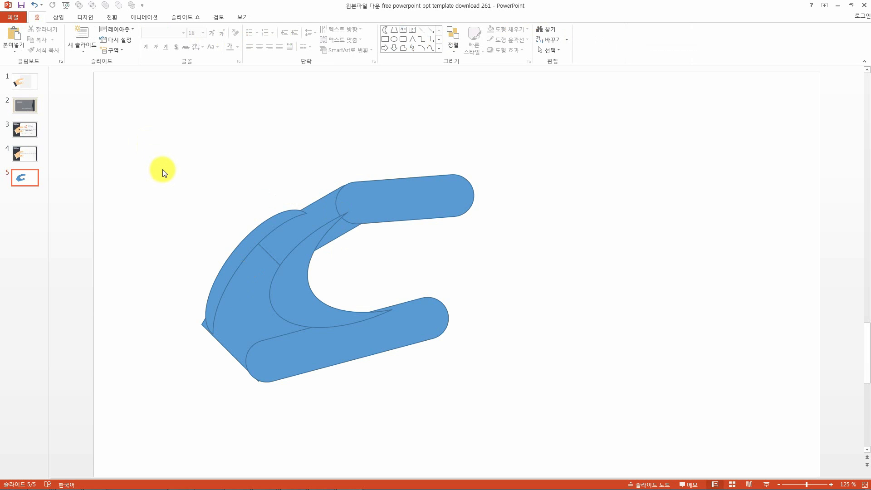
drag(136, 121, 545, 393)
click(626, 369)
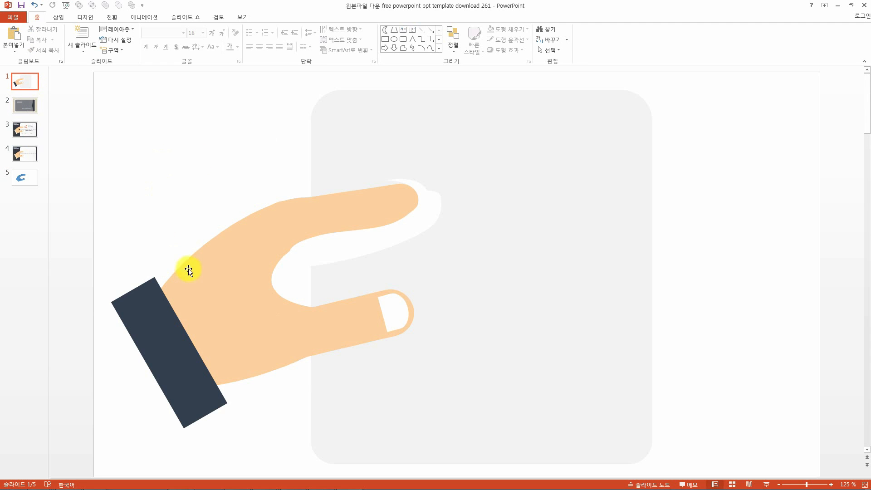
Open slide 1 and delete the grey rounded panel behind the reference hand illustration.
click(254, 264)
click(360, 210)
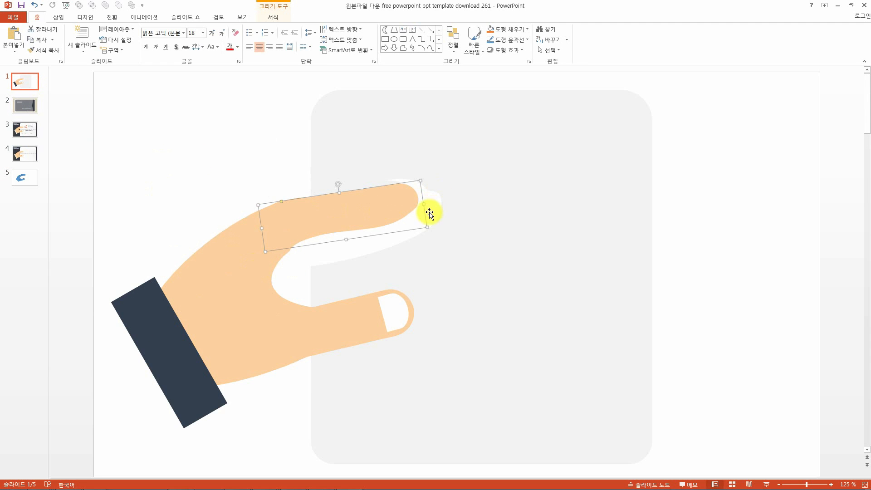
click(261, 279)
click(538, 166)
key(Delete)
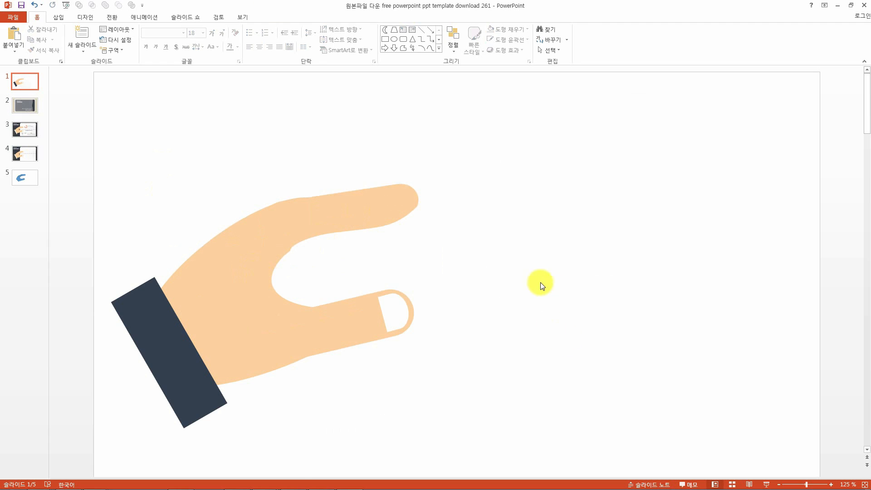
key(ctrl+z)
click(415, 206)
click(255, 278)
click(535, 170)
key(Delete)
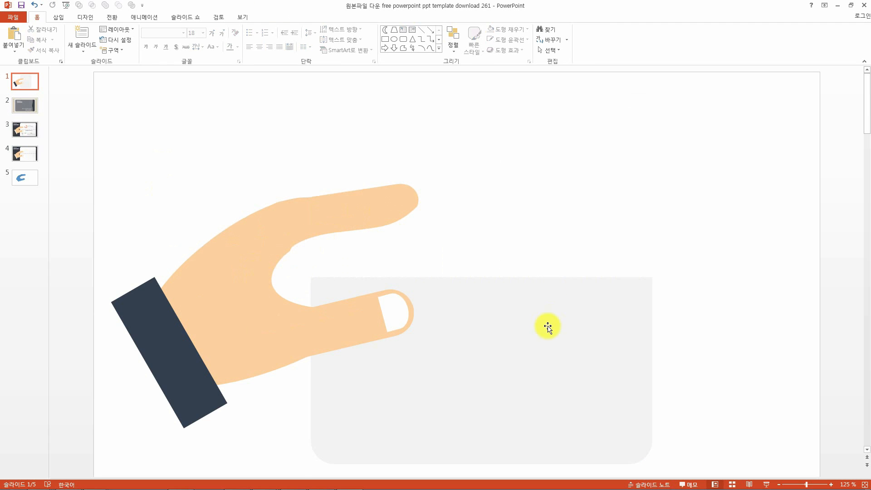
drag(101, 175, 490, 450)
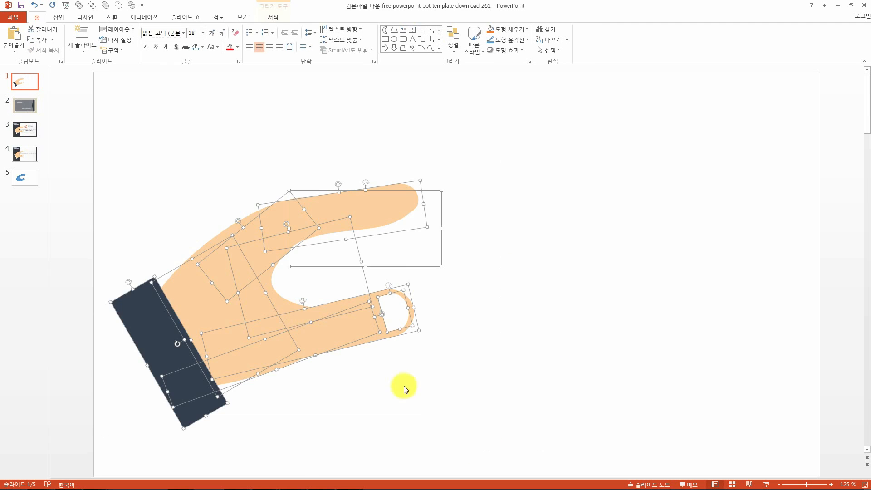
drag(233, 248, 366, 228)
key(ctrl+z)
click(384, 237)
key(Delete)
click(414, 223)
key(Delete)
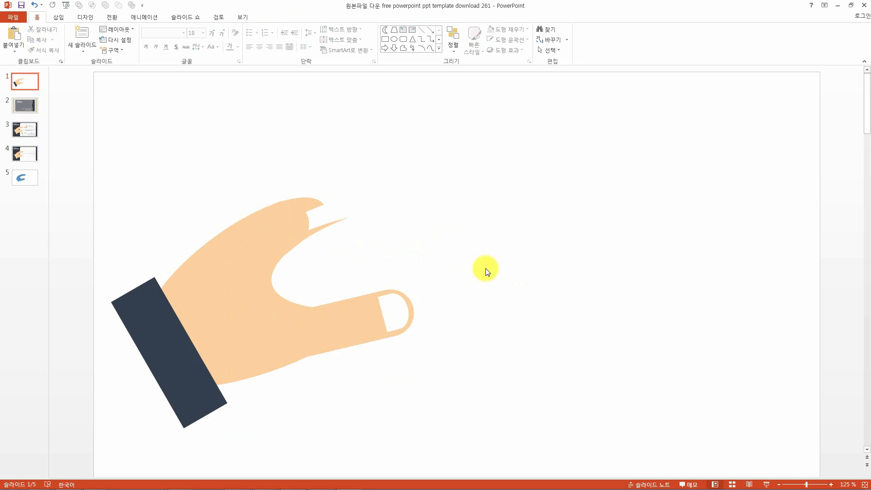
key(ctrl+z)
click(439, 236)
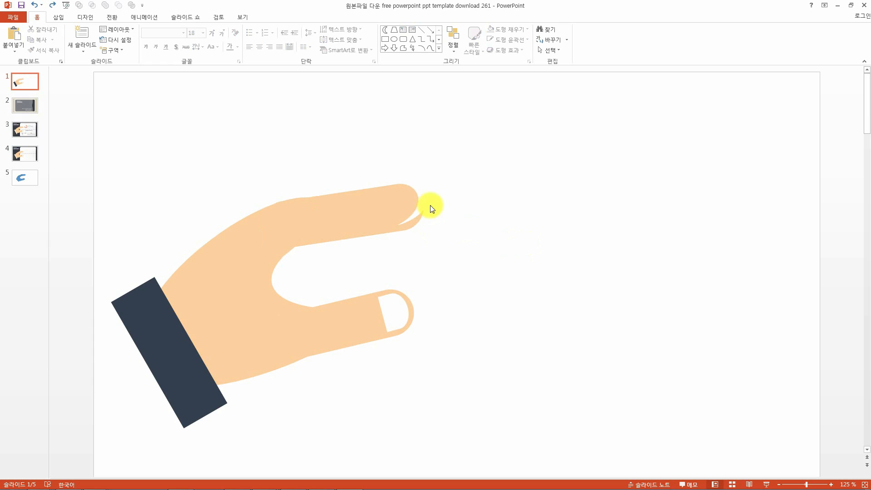
Delete the thumbnail and the dark sleeve from the reference hand.
drag(422, 196, 506, 225)
key(Escape)
drag(386, 291, 449, 331)
click(185, 325)
key(Delete)
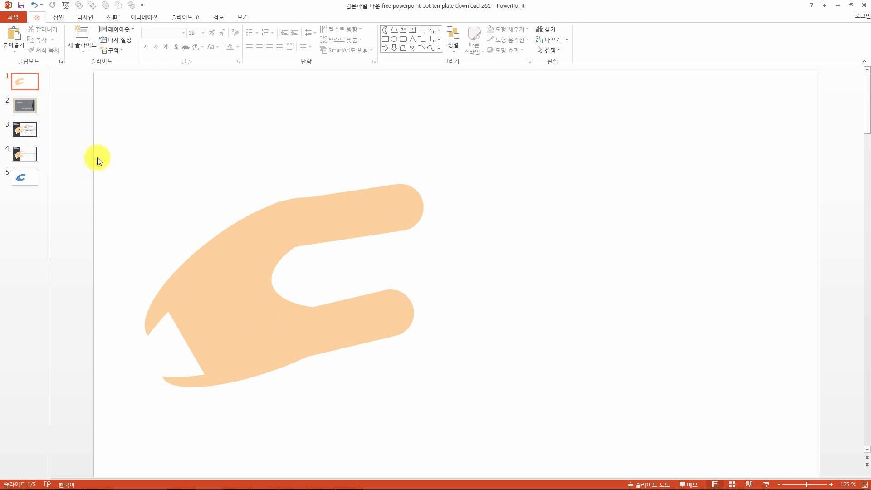
Move the reference hand and pull its pieces apart to show the separate pills, crescents and trapezoid.
drag(97, 160, 447, 399)
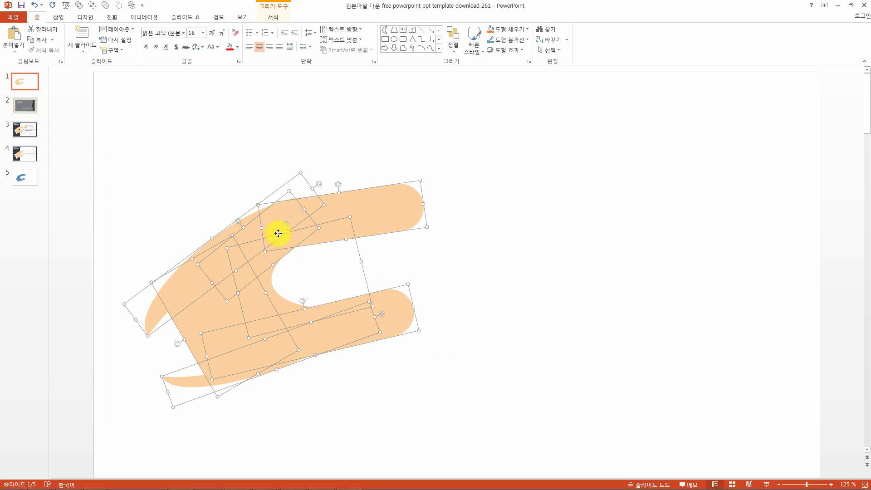
drag(279, 233, 441, 205)
click(660, 239)
mouse_move(249, 117)
mouse_down()
mouse_move(739, 389)
mouse_move(722, 371)
mouse_up()
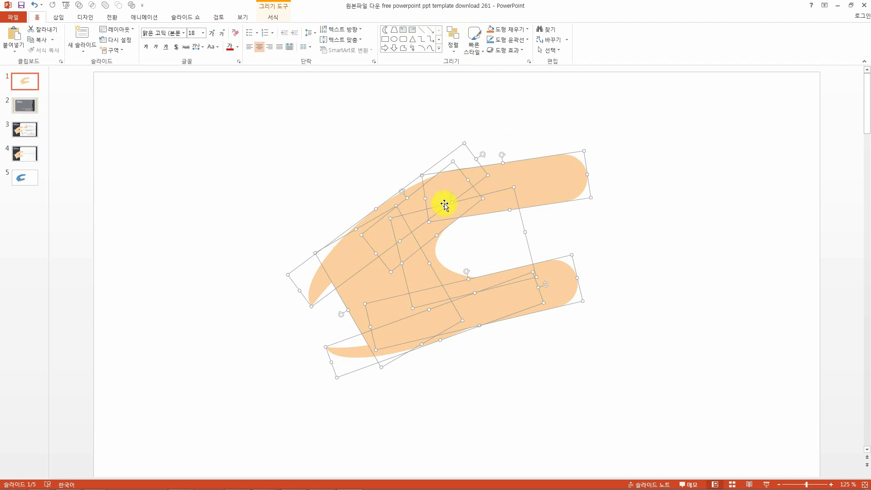
click(498, 195)
drag(498, 194, 612, 106)
drag(436, 210, 327, 177)
drag(383, 273, 222, 351)
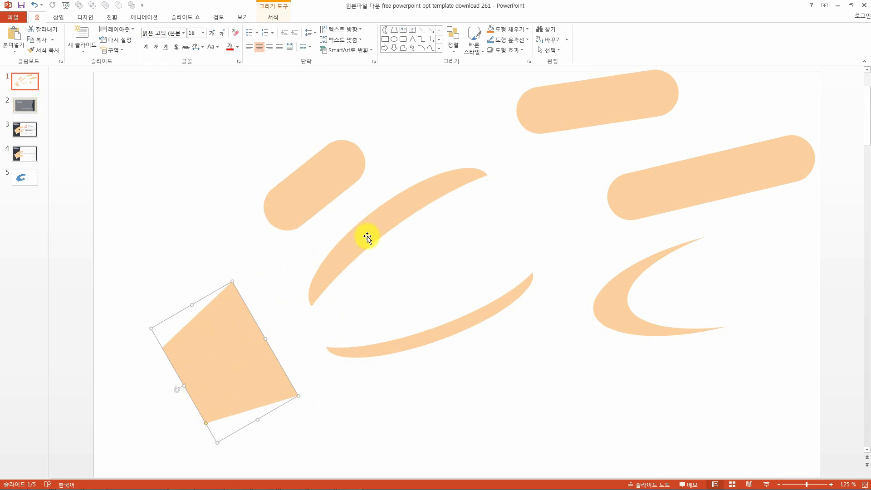
Undo and redo the separation of the hand's pieces several times to compare the assembled and separated states.
key(ctrl+z)
key(ctrl+z)
key(ctrl+z)
key(ctrl+z)
key(ctrl+z)
key(ctrl+z)
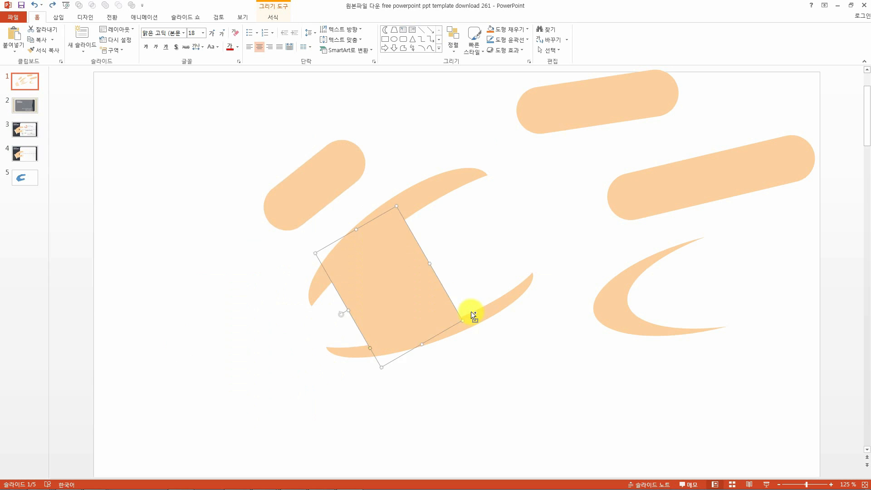
key(ctrl+y)
key(ctrl+y)
key(ctrl+y)
key(ctrl+y)
key(ctrl+y)
key(ctrl+y)
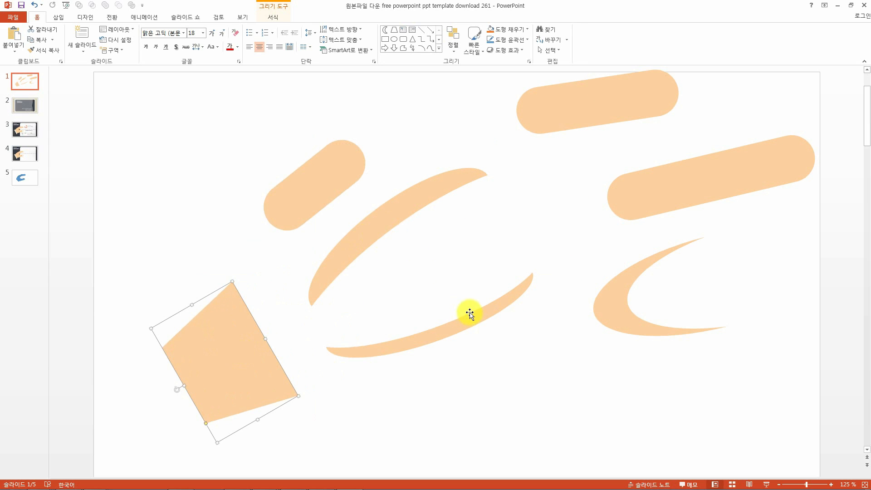
key(ctrl+z)
key(ctrl+z)
key(ctrl+z)
key(ctrl+z)
key(ctrl+z)
key(ctrl+z)
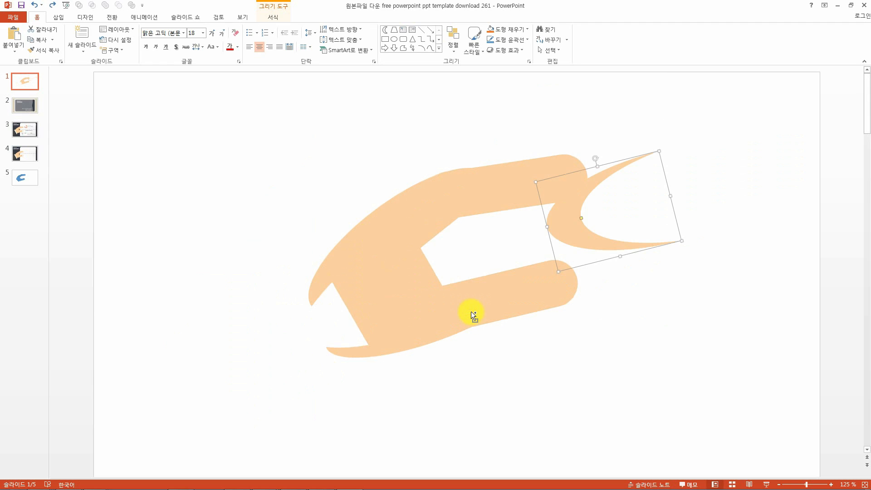
key(ctrl+y)
key(ctrl+y)
key(ctrl+y)
key(ctrl+y)
key(ctrl+y)
key(ctrl+y)
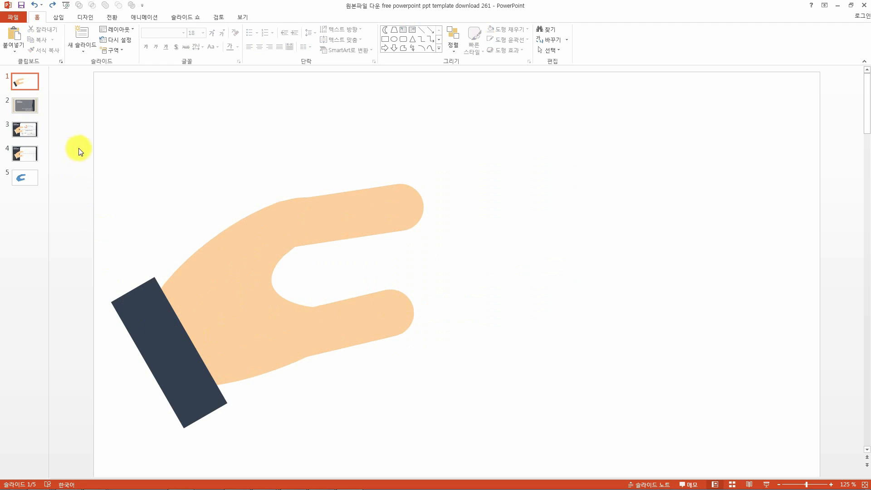
Move the dark sleeve away to the right of the hand.
click(352, 194)
click(243, 273)
click(274, 324)
click(378, 331)
click(186, 316)
click(161, 331)
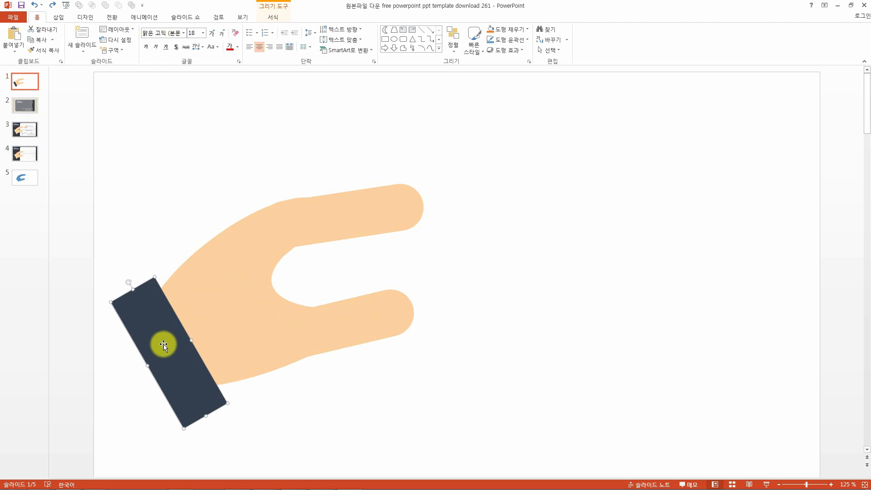
drag(149, 318, 641, 245)
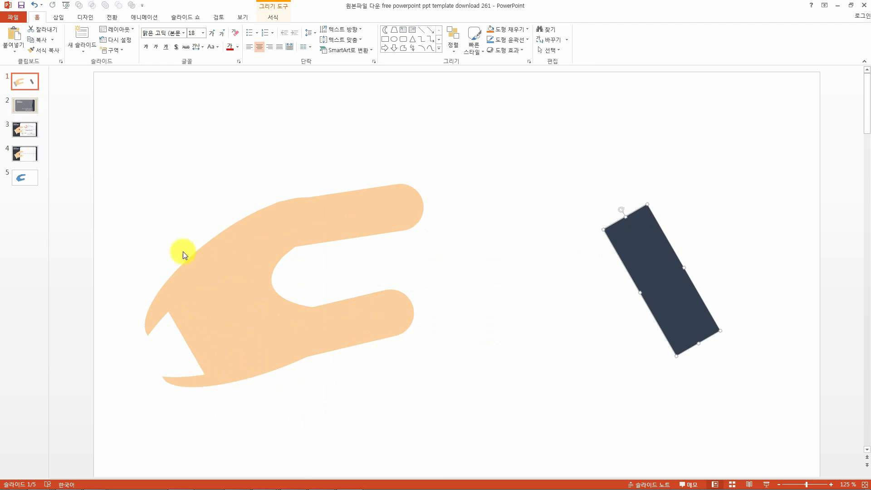
Select all the hand's pieces and merge them into one shape with Union.
drag(78, 122, 498, 438)
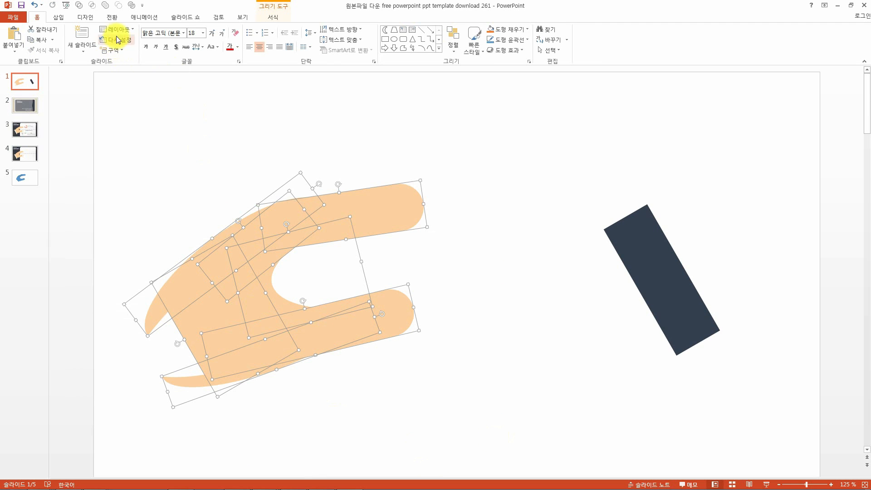
click(273, 18)
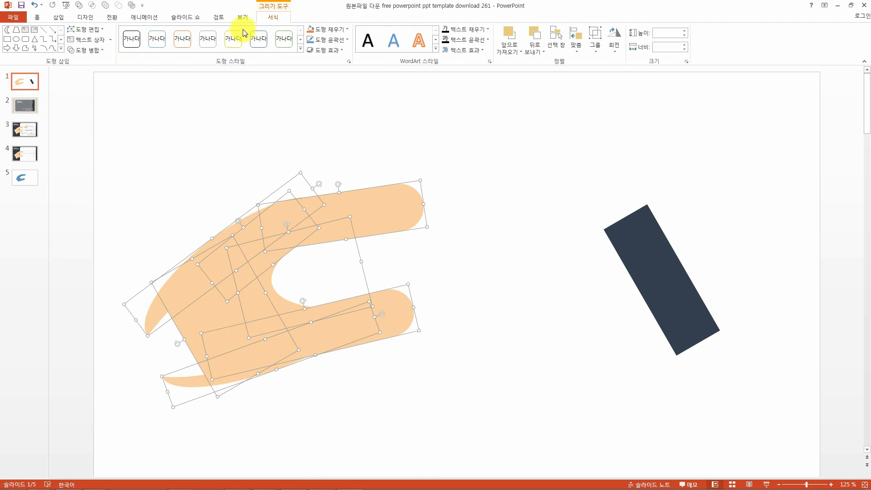
click(104, 51)
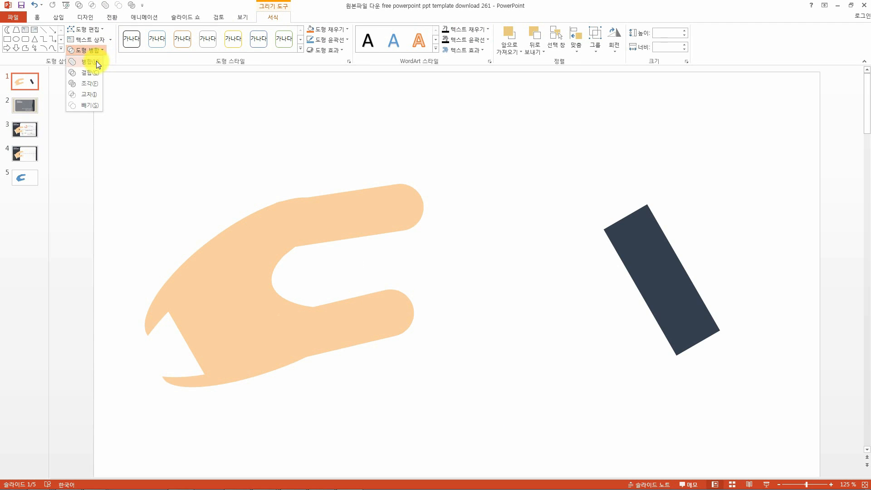
click(96, 61)
Move the merged hand shape up and to the right.
click(252, 233)
drag(253, 233, 357, 217)
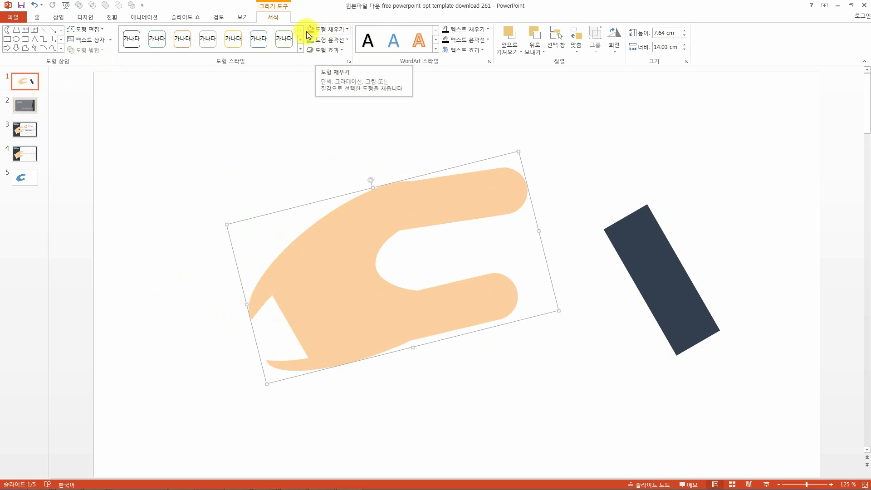
click(323, 30)
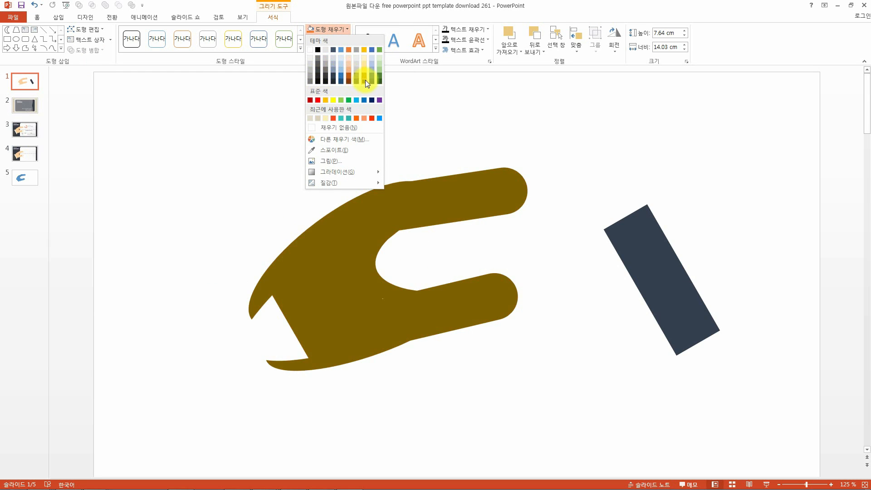
click(271, 106)
Try applying an outer shadow effect to the merged hand shape.
click(328, 50)
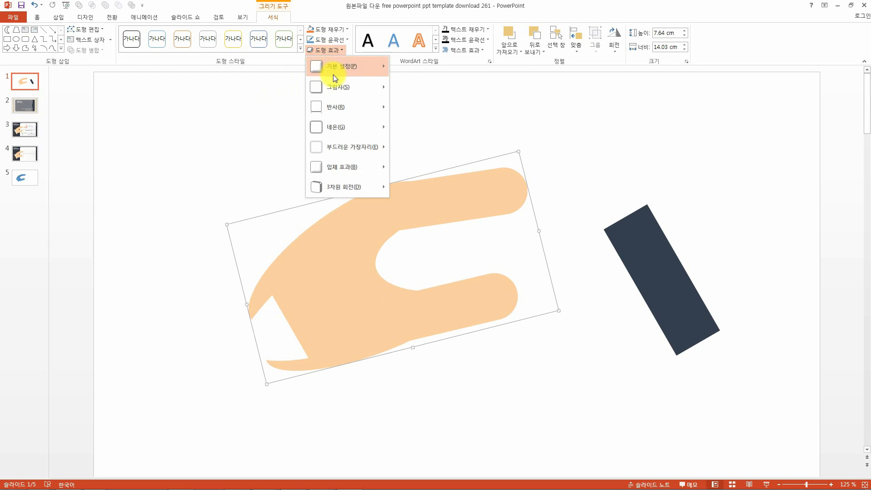
mouse_move(335, 87)
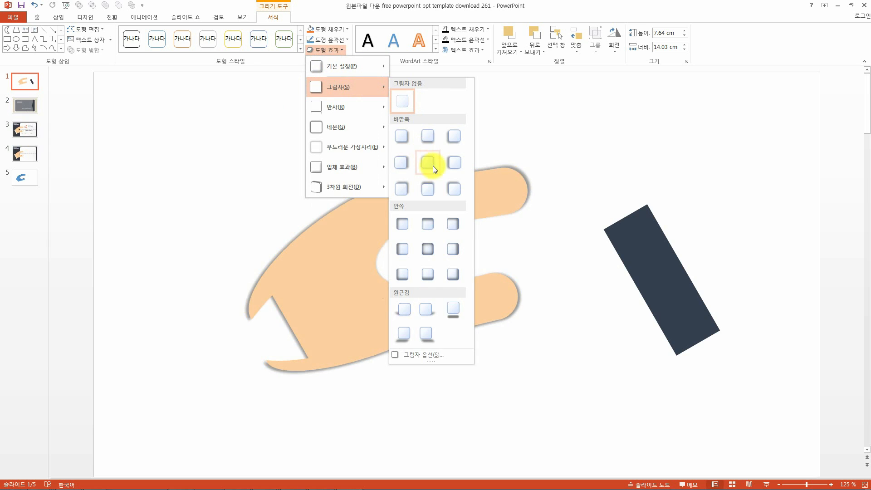
click(573, 281)
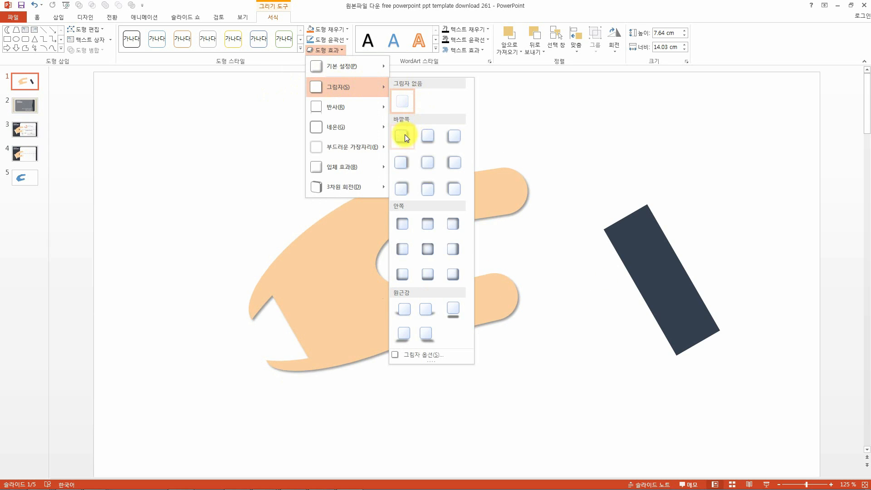
click(428, 226)
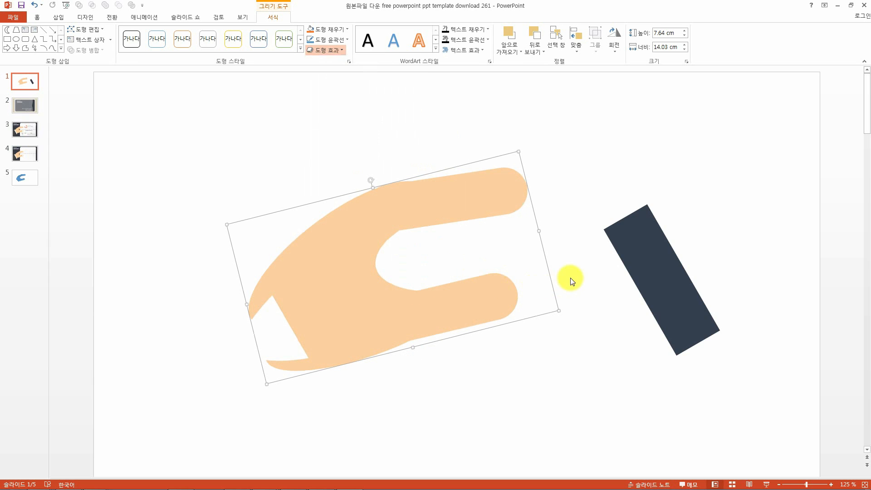
Deselect the hand and undo the last three changes, returning the dark sleeve to the hand's wrist.
click(602, 318)
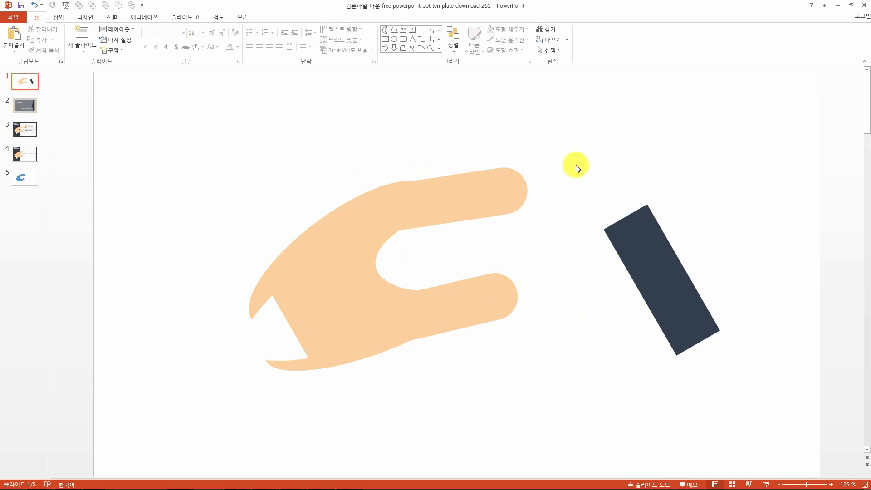
key(ctrl+z)
key(ctrl+z)
key(ctrl+z)
key(ctrl+z)
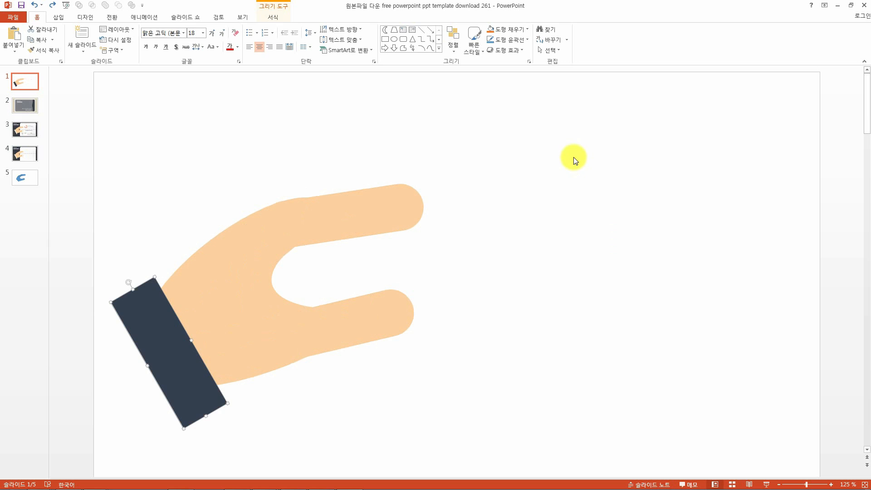
Paste a copy of the dark sleeve, then enlarge it and move it down-left over the wrist as a larger jacket sleeve.
click(186, 319)
scroll(167, 347, down, 2)
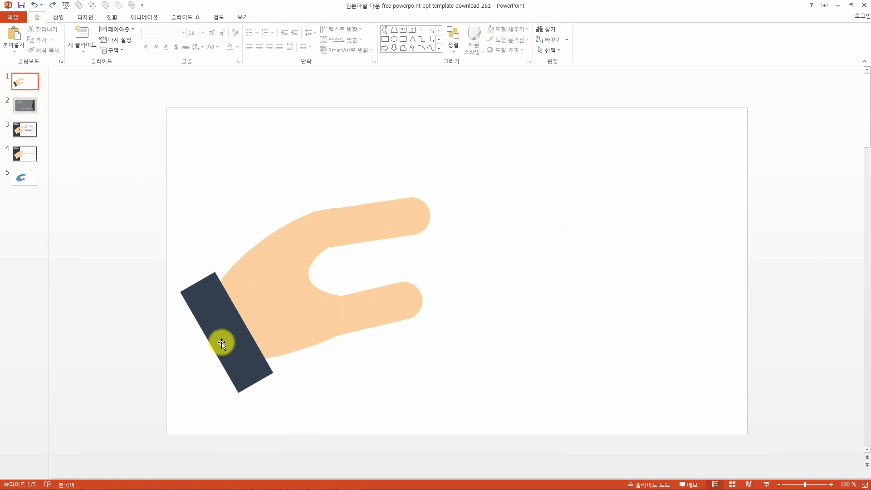
key(ctrl+v)
drag(229, 341, 194, 347)
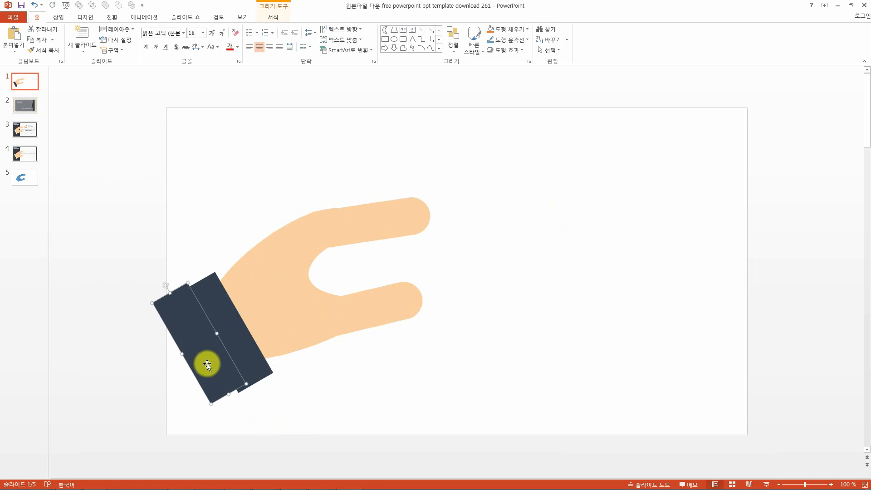
drag(228, 394, 246, 422)
drag(211, 361, 121, 395)
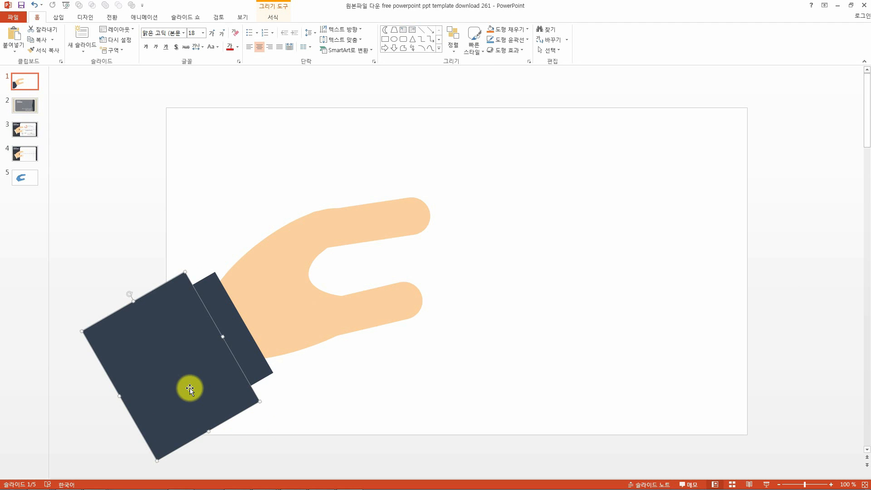
Fill the narrow cuff shape at the wrist with a light gray theme color.
click(506, 29)
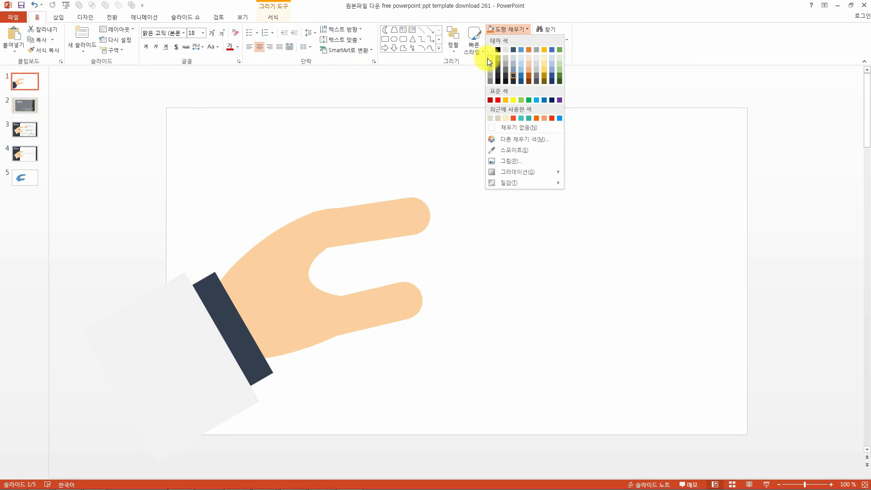
click(236, 320)
click(237, 323)
click(506, 32)
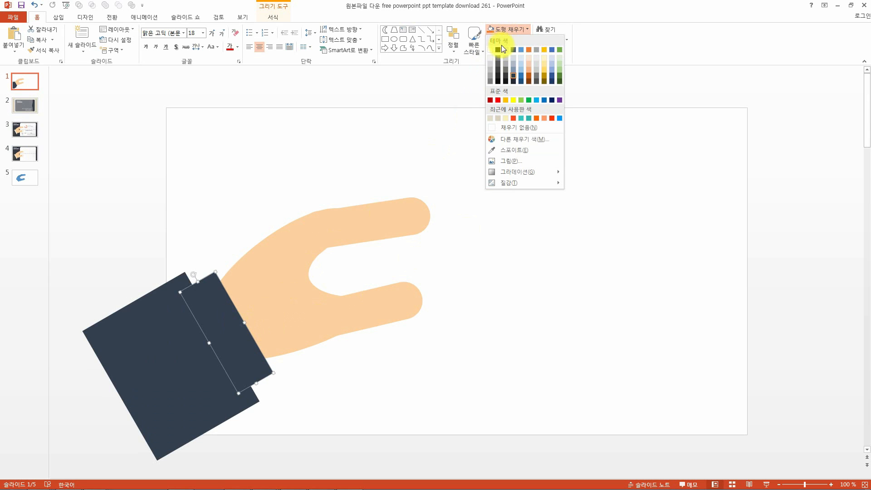
click(491, 58)
Nudge the large dark sleeve slightly up and to the right, then reselect it.
click(172, 384)
drag(164, 386, 169, 381)
click(412, 408)
click(163, 369)
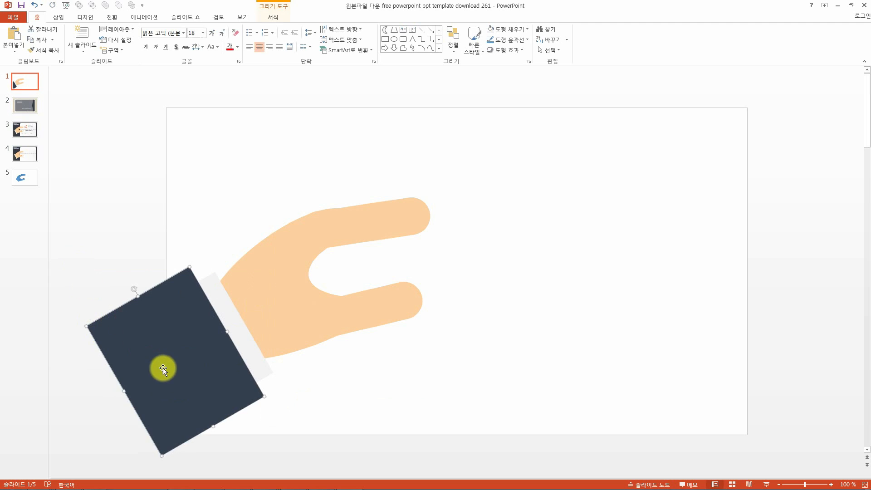
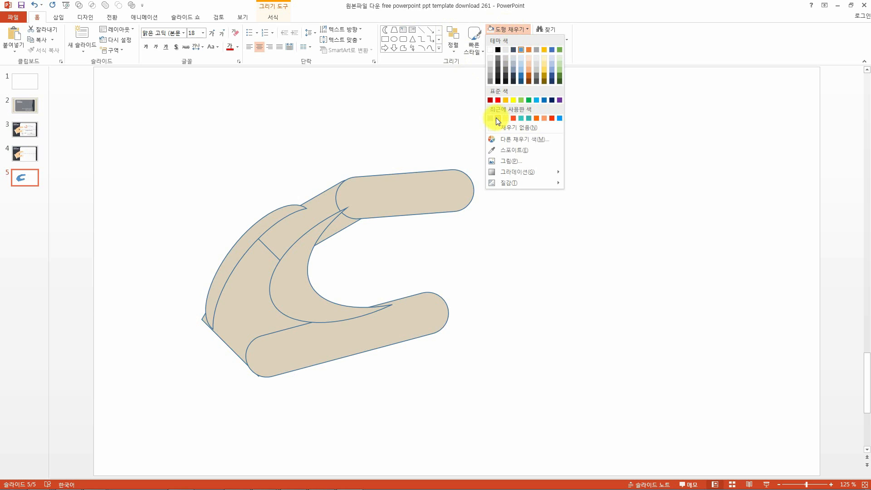
click(369, 136)
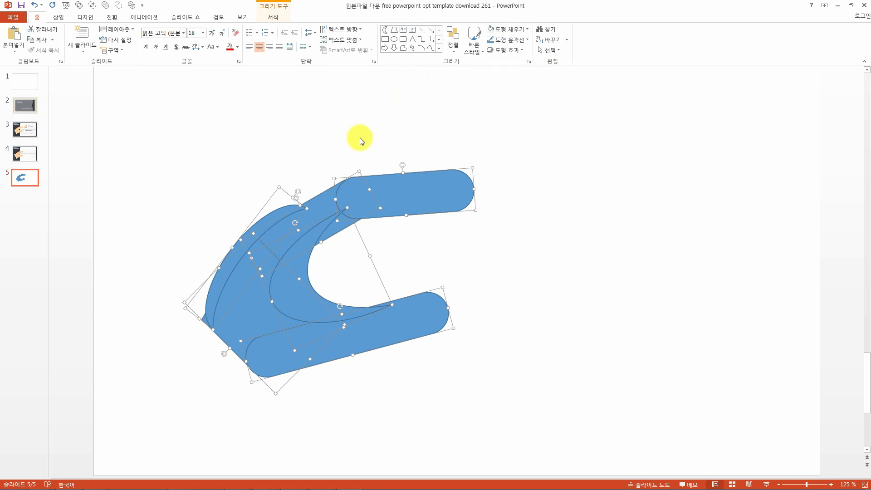
click(369, 136)
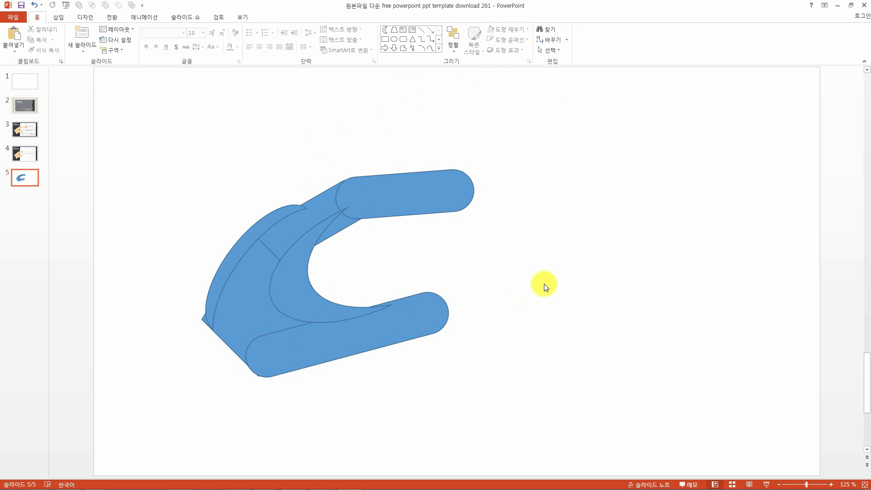
click(438, 203)
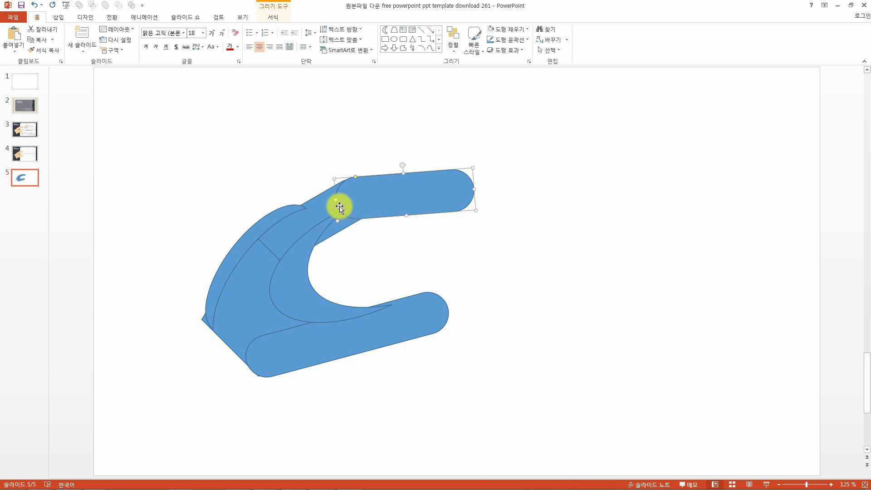
click(327, 212)
click(259, 336)
click(301, 290)
click(379, 247)
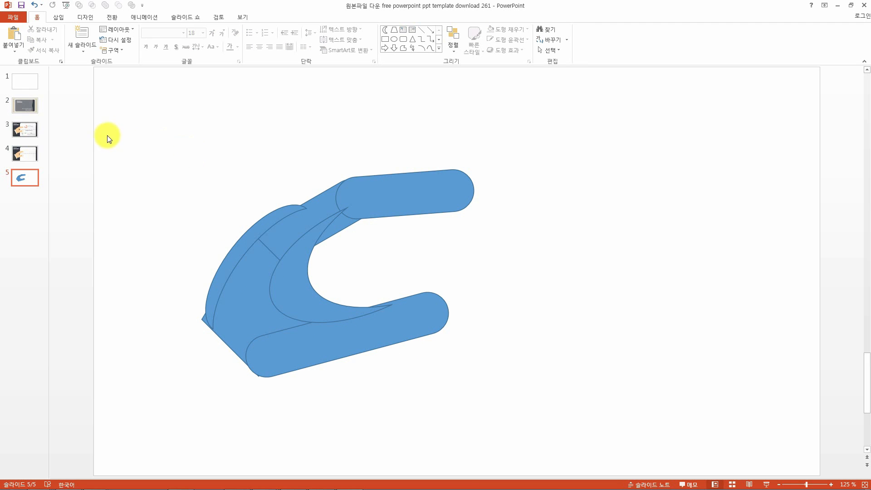
Copy slide 3 with the hand template and paste it as a new last slide.
click(28, 129)
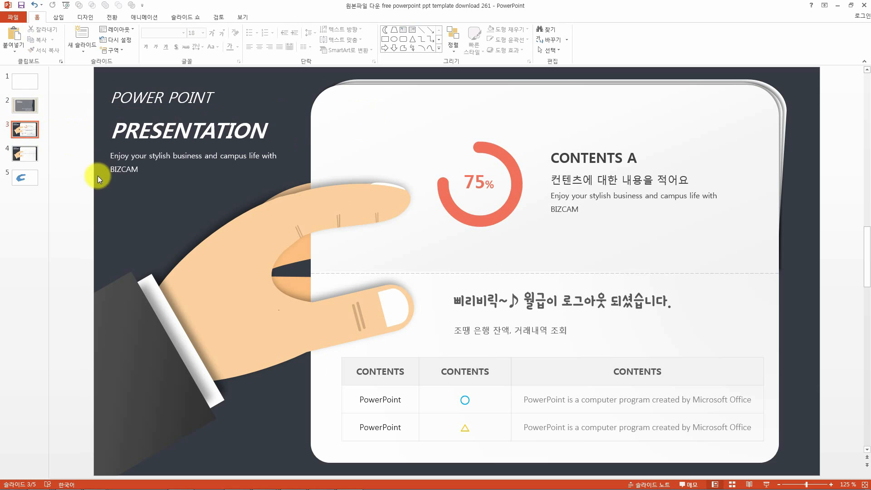
ctrl+scroll(72, 197, down, 2)
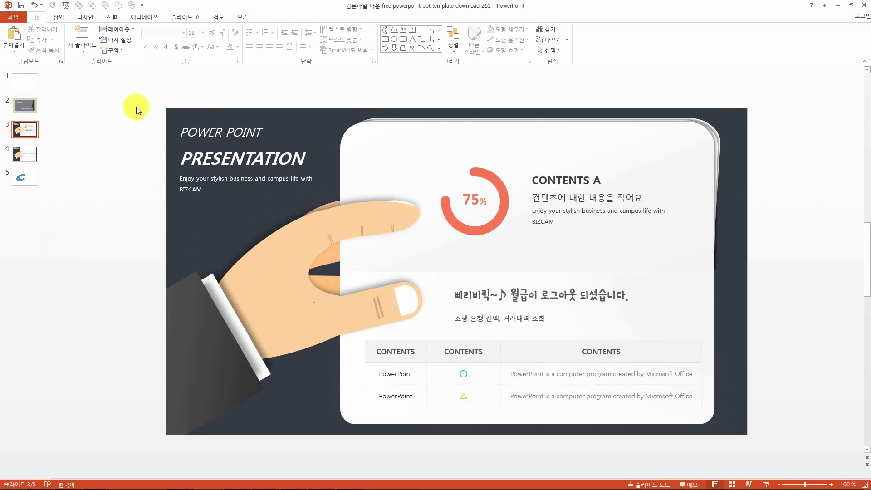
drag(190, 132, 434, 452)
shift+click(268, 322)
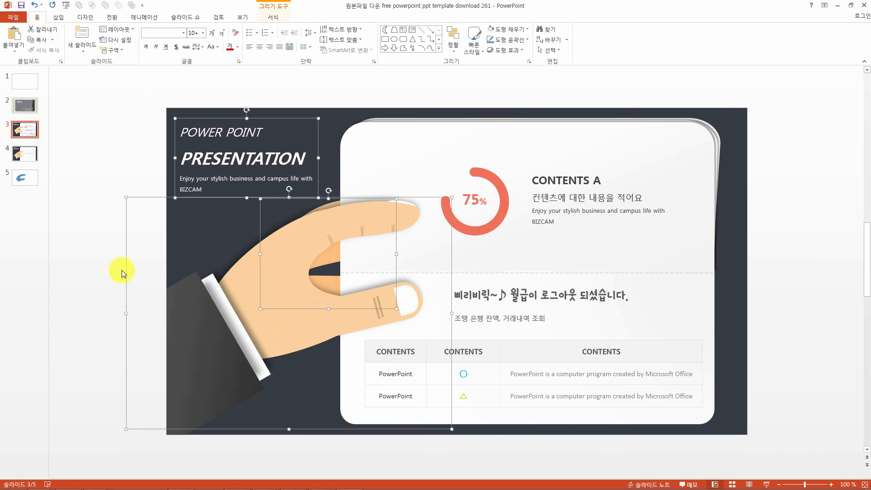
click(21, 134)
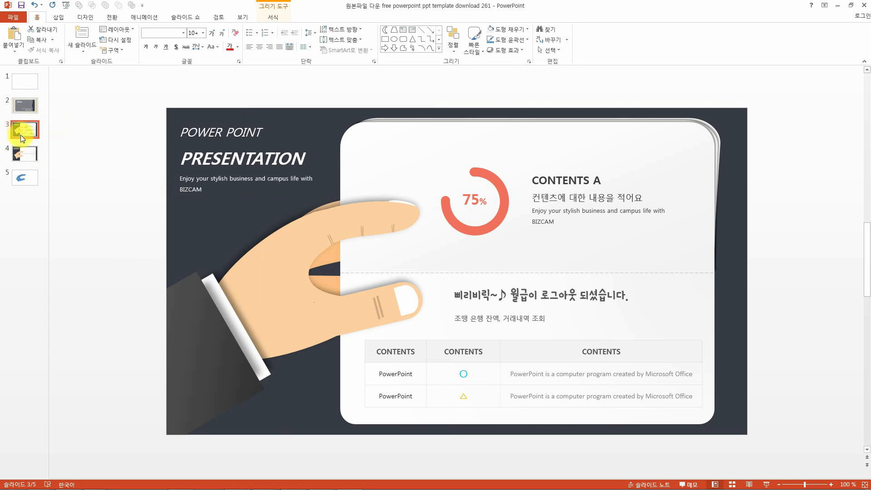
click(19, 208)
key(ctrl+v)
click(735, 442)
click(744, 461)
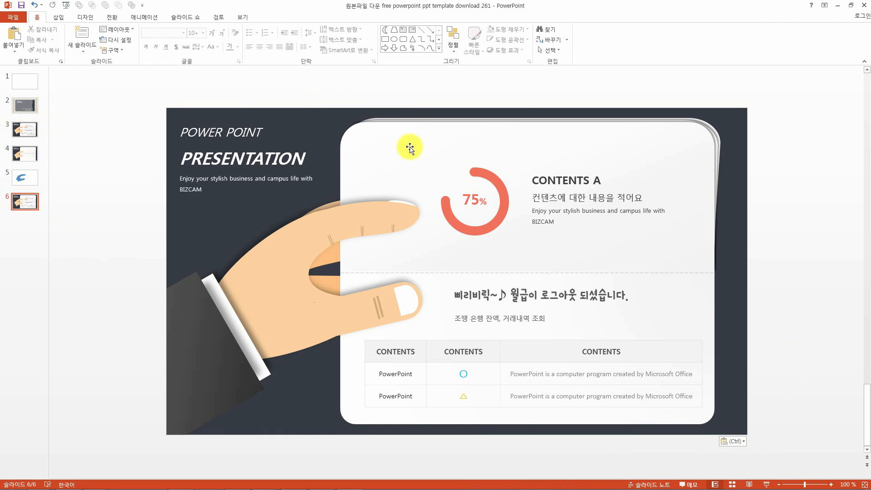
Delete the title text, content card and table on the new slide, leaving only the hand.
click(438, 163)
drag(385, 96, 301, 295)
key(Delete)
key(Delete)
drag(113, 85, 358, 225)
key(Delete)
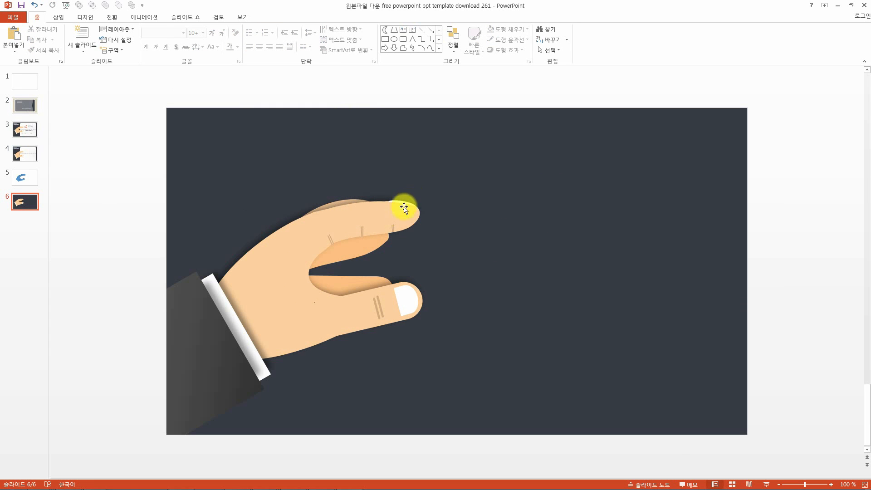
Draw a Flowchart: Delay shape about 2.1 cm tall and 1.9 cm wide beside the thumb.
ctrl+scroll(386, 312, up, 2)
ctrl+scroll(385, 310, up, 5)
ctrl+scroll(335, 350, down, 2)
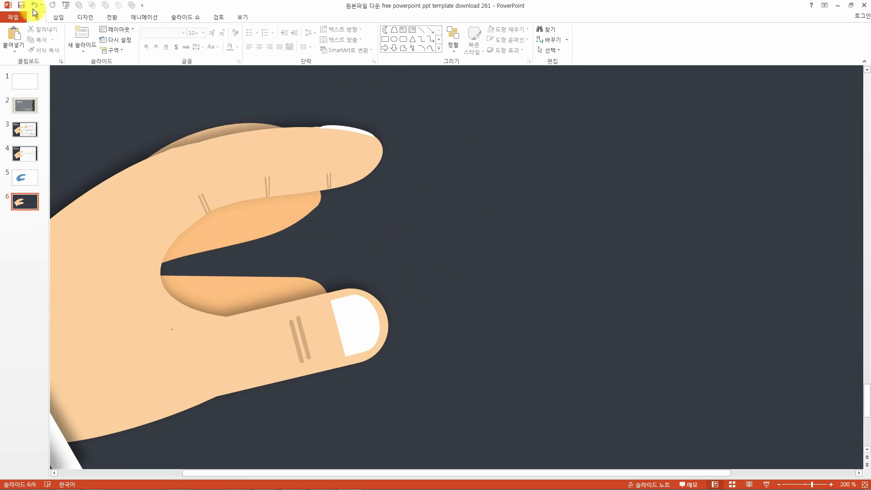
click(57, 18)
click(154, 41)
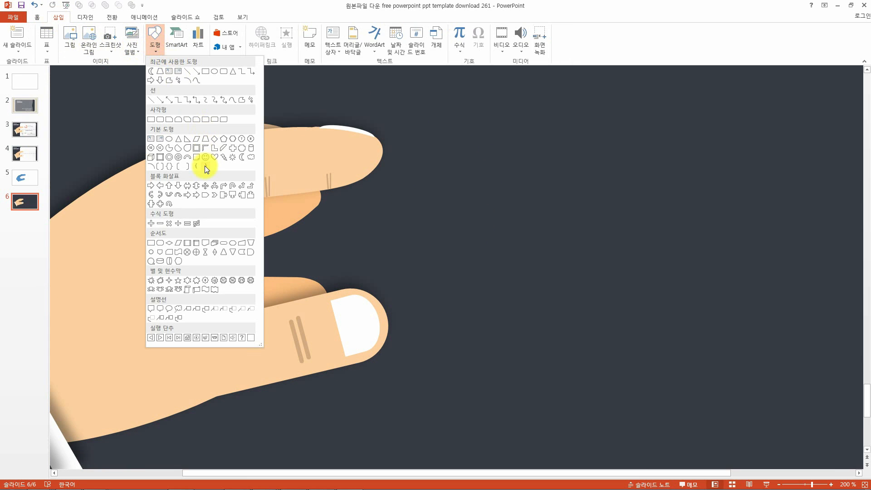
click(249, 256)
drag(455, 271, 518, 342)
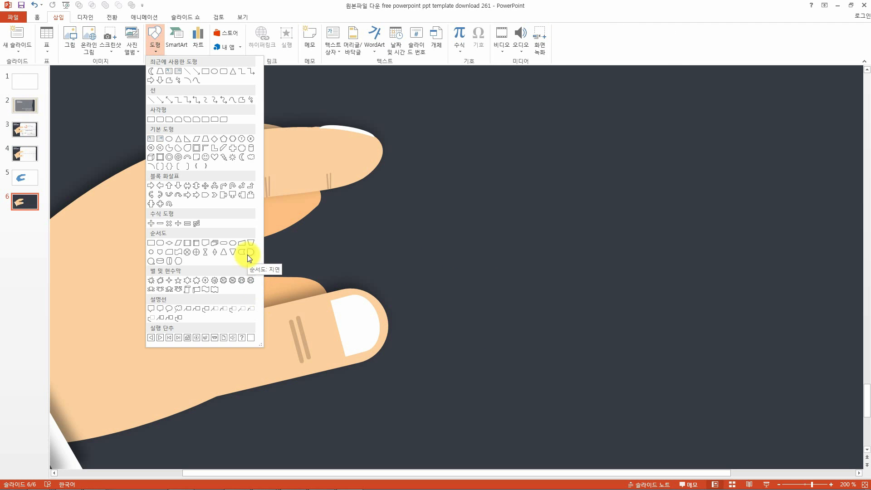
click(248, 256)
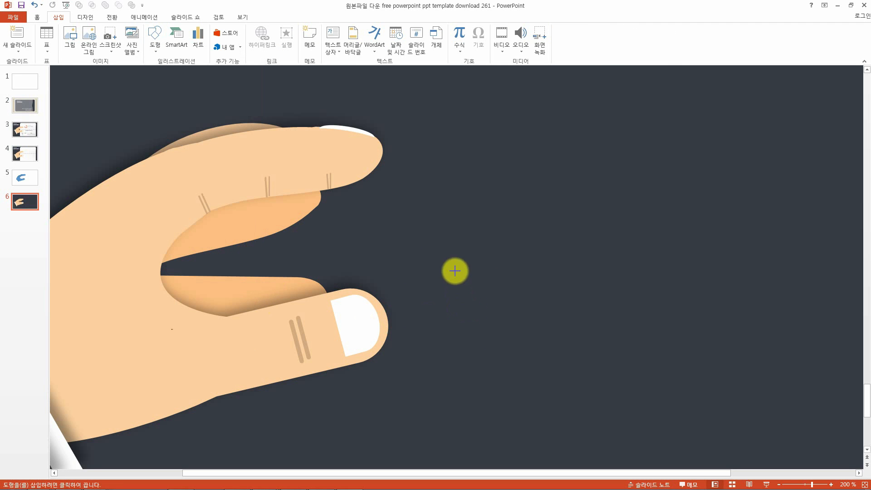
drag(455, 271, 518, 343)
Fill the delay shape white and remove its outline.
click(332, 30)
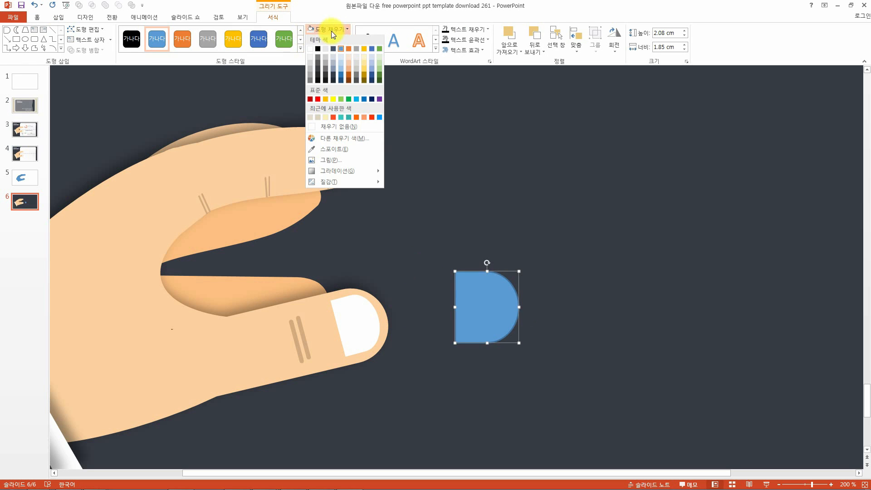
click(310, 49)
click(329, 40)
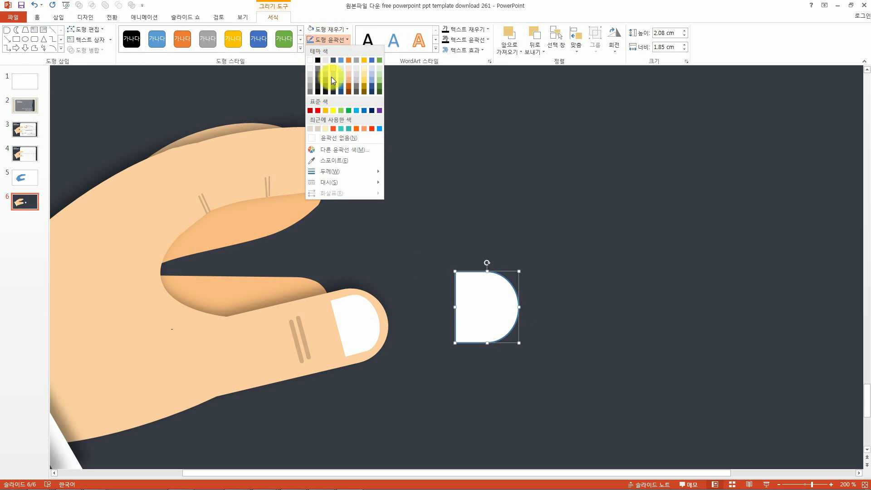
click(323, 140)
Move the white delay shape below the thumb and rotate it slightly.
drag(474, 301, 382, 407)
drag(380, 356, 375, 375)
click(307, 346)
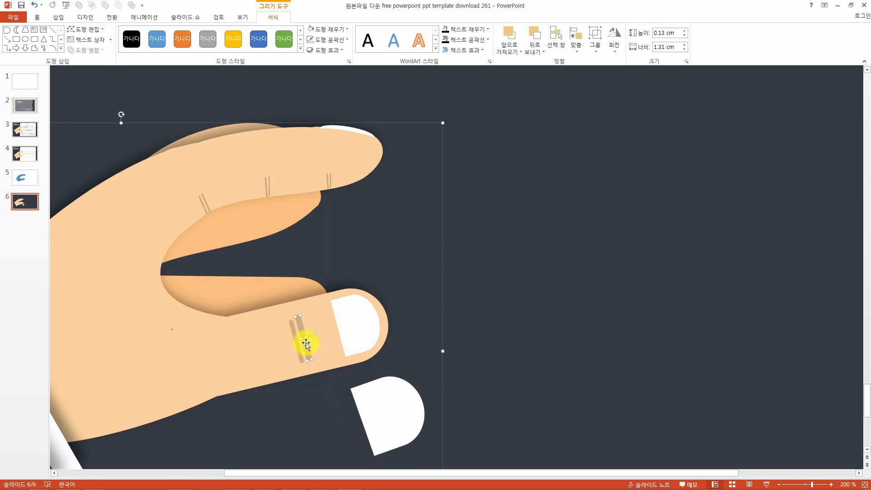
right_click(307, 338)
click(527, 326)
click(201, 298)
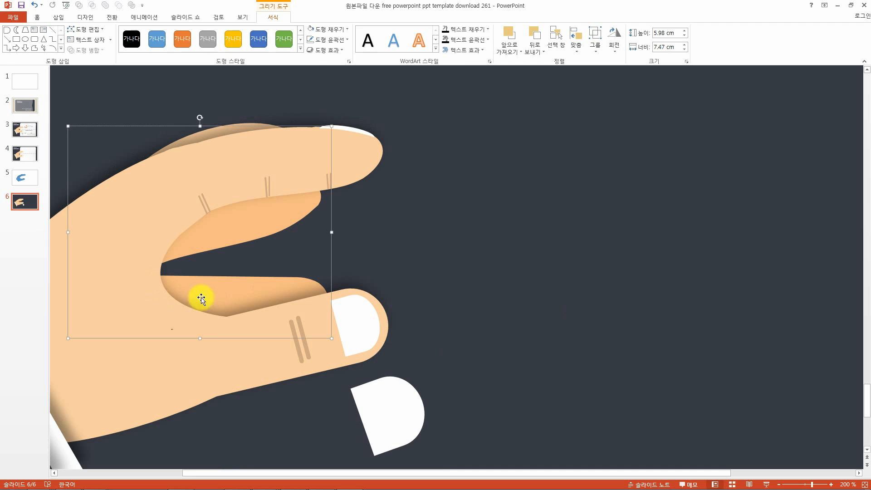
click(560, 300)
Draw a thin rounded rectangle about 1.2 cm tall and 0.2 cm wide near the fingers.
click(58, 17)
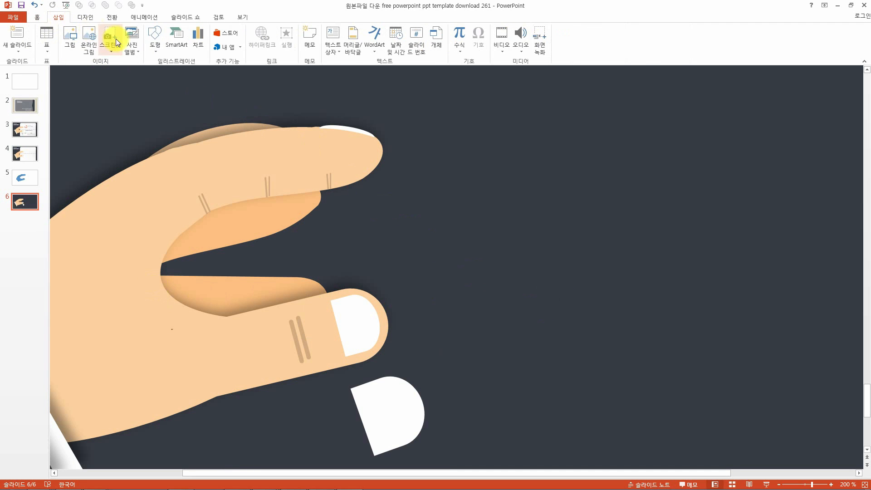
click(156, 39)
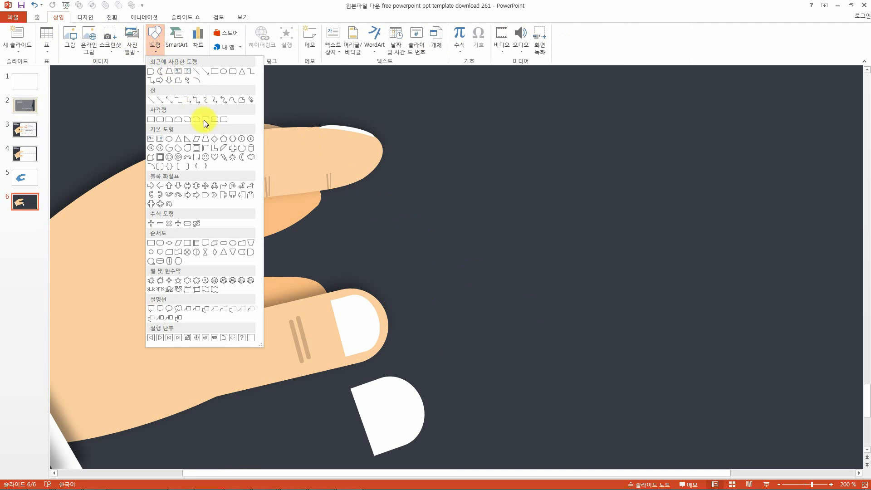
click(230, 75)
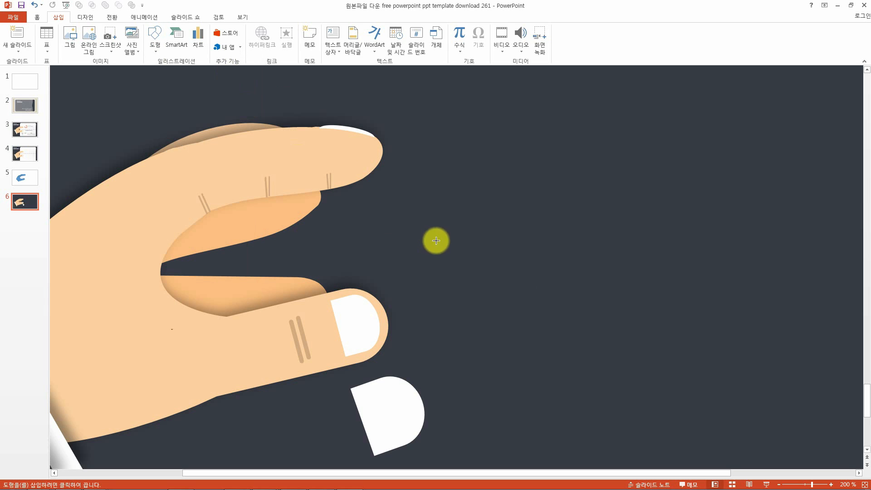
drag(365, 233, 373, 275)
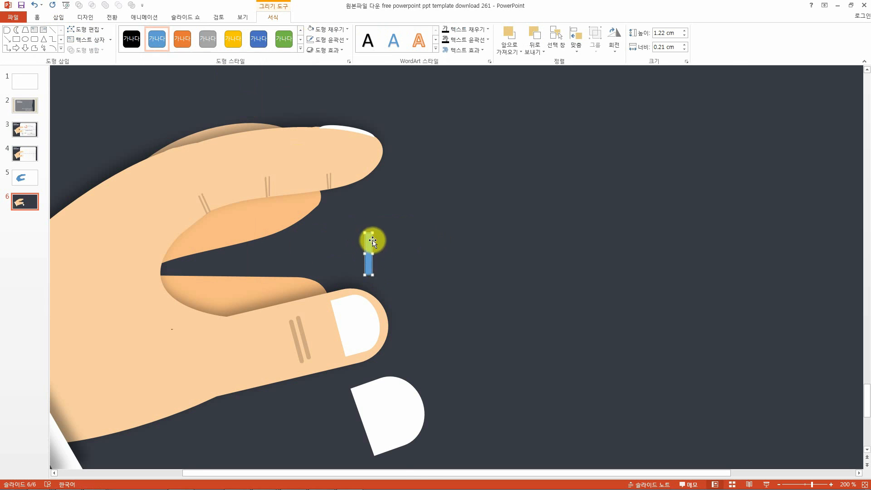
scroll(369, 245, up, 5)
drag(452, 225, 459, 226)
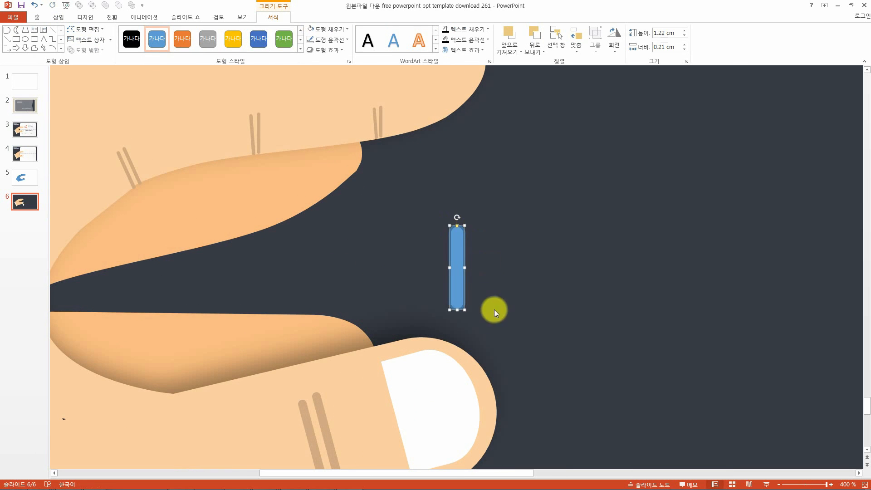
Fill the thin rectangle with the wrinkle line color sampled by eyedropper and remove its outline.
click(334, 31)
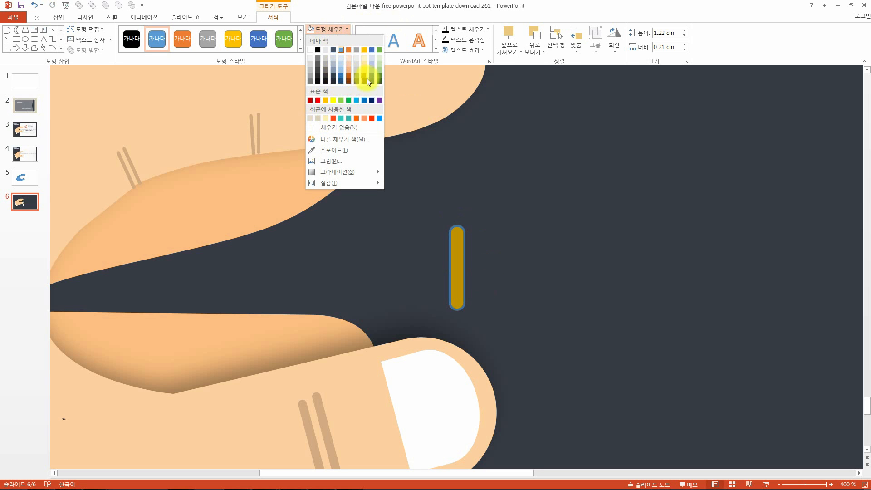
click(333, 147)
click(255, 136)
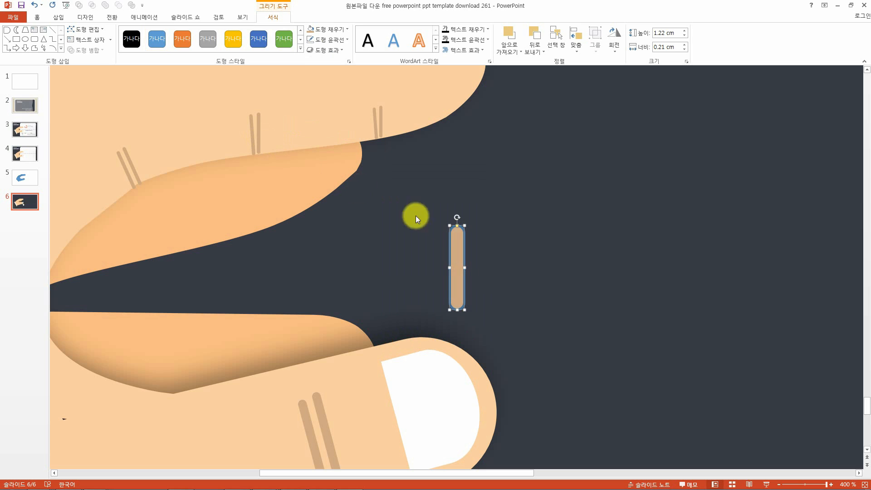
click(336, 40)
click(333, 138)
click(326, 29)
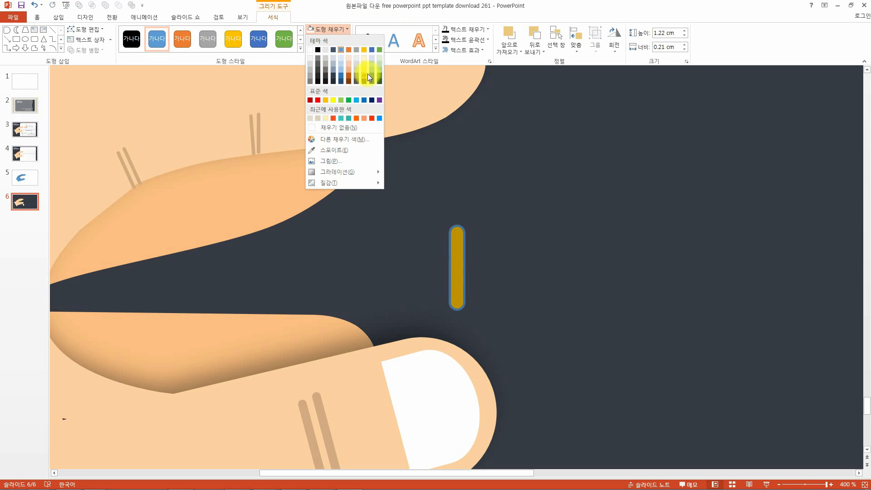
click(333, 148)
click(257, 134)
click(339, 40)
click(332, 117)
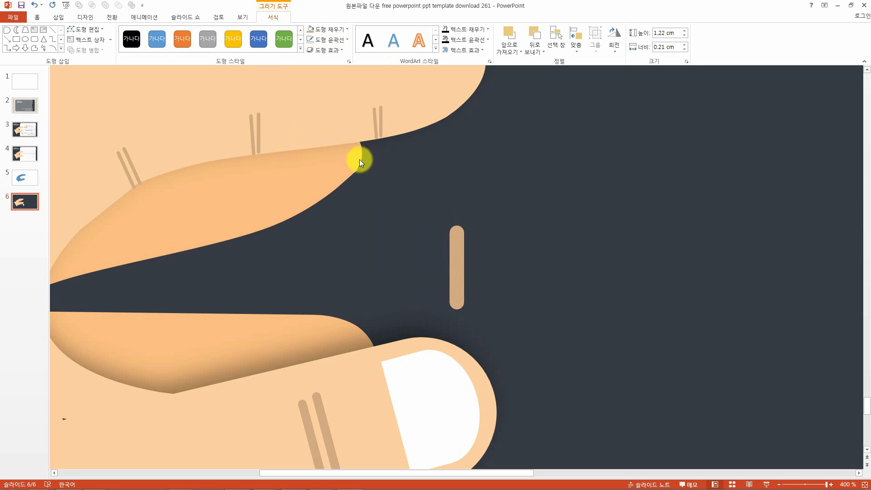
Move the thin rectangle onto the thumb beside its existing wrinkle lines.
drag(456, 259, 296, 429)
scroll(352, 395, down, 5)
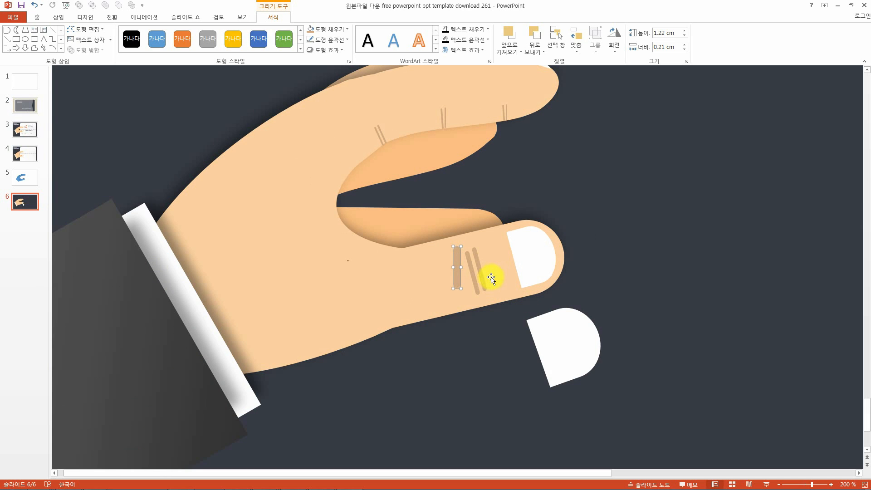
Delete the new thin rectangle and the white delay shape.
drag(455, 259, 659, 313)
key(Delete)
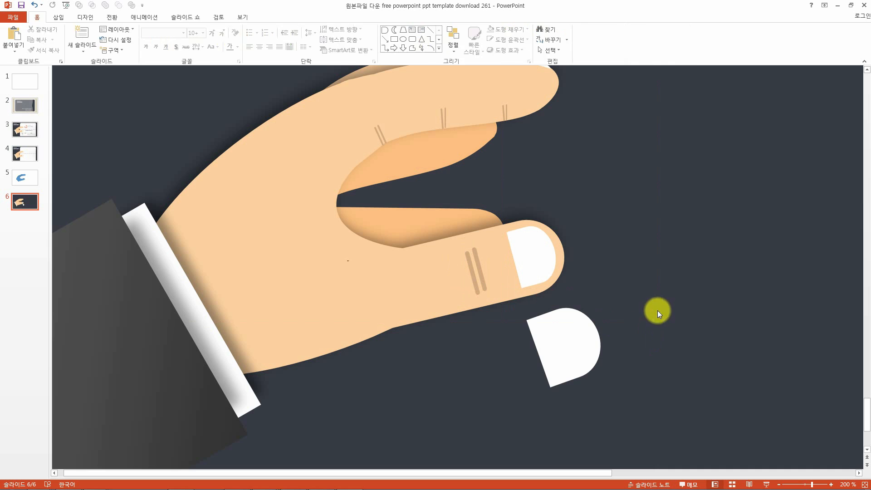
click(607, 347)
key(Delete)
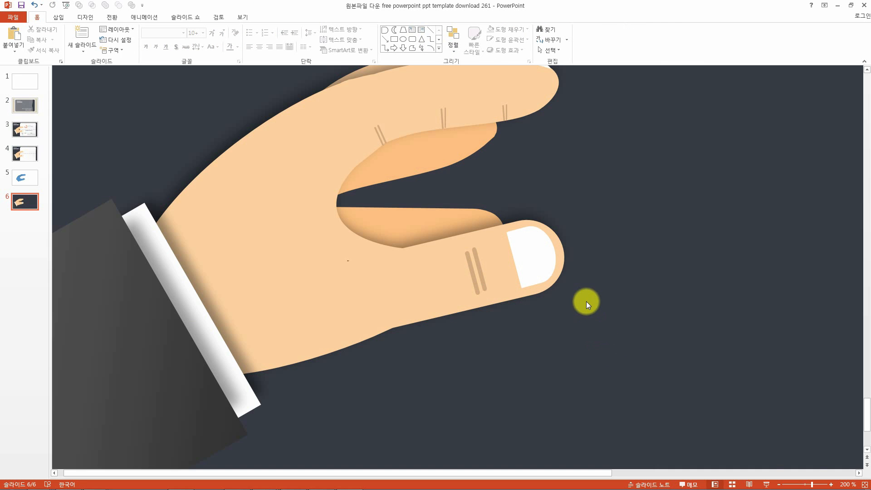
Ungroup the hand illustration and select the white cuff.
scroll(586, 302, down, 5)
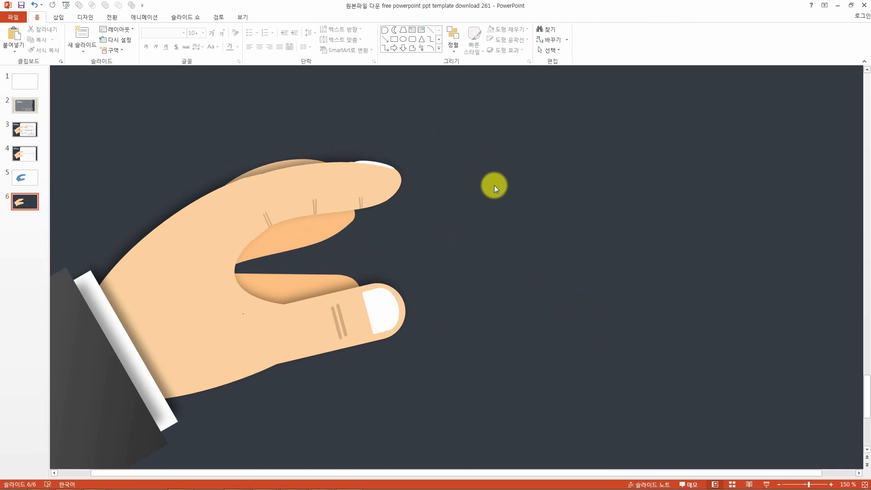
scroll(489, 211, down, 2)
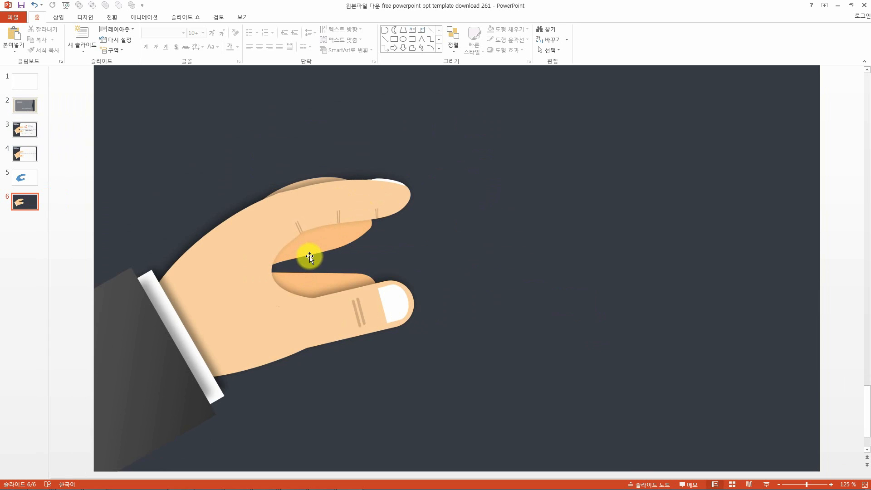
click(148, 352)
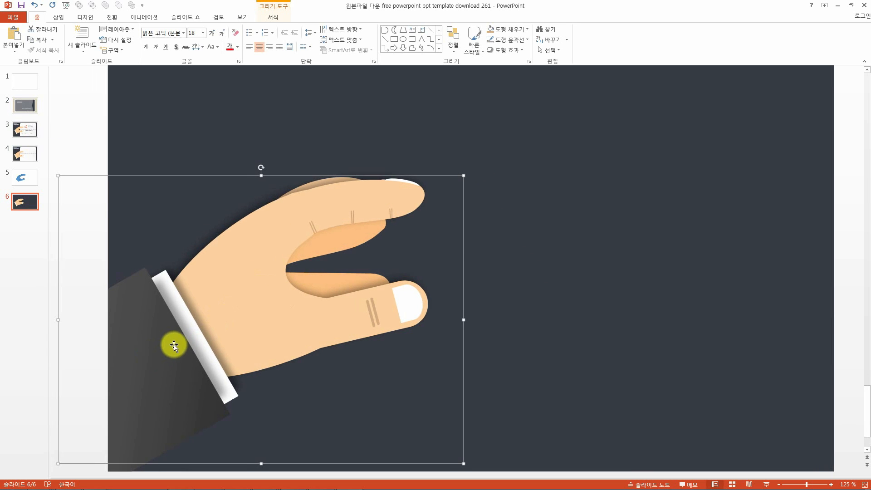
right_click(172, 347)
mouse_move(227, 399)
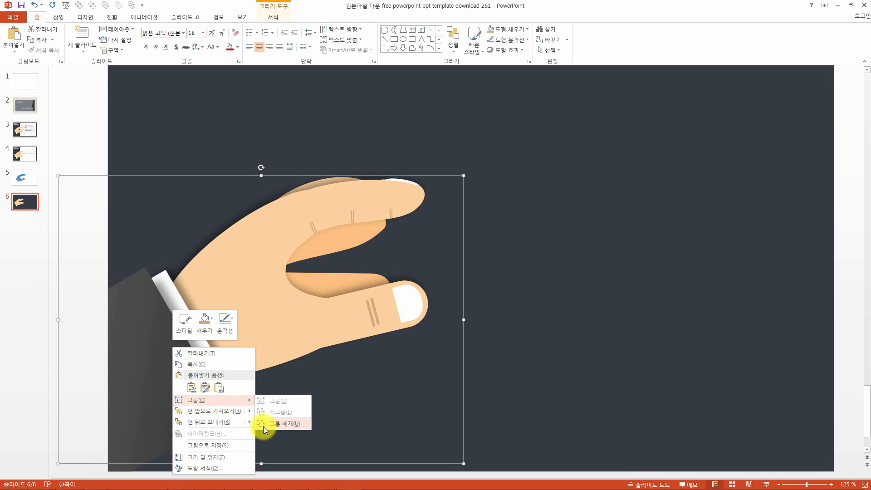
click(263, 427)
click(330, 363)
click(140, 343)
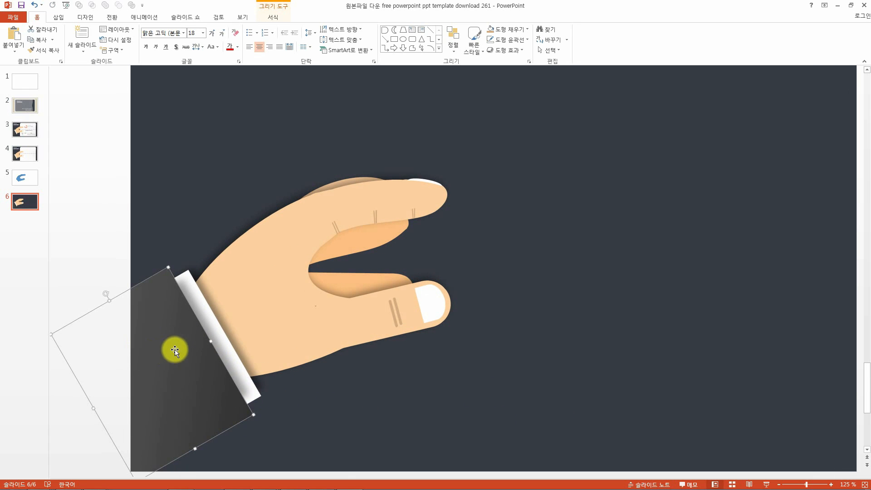
click(217, 333)
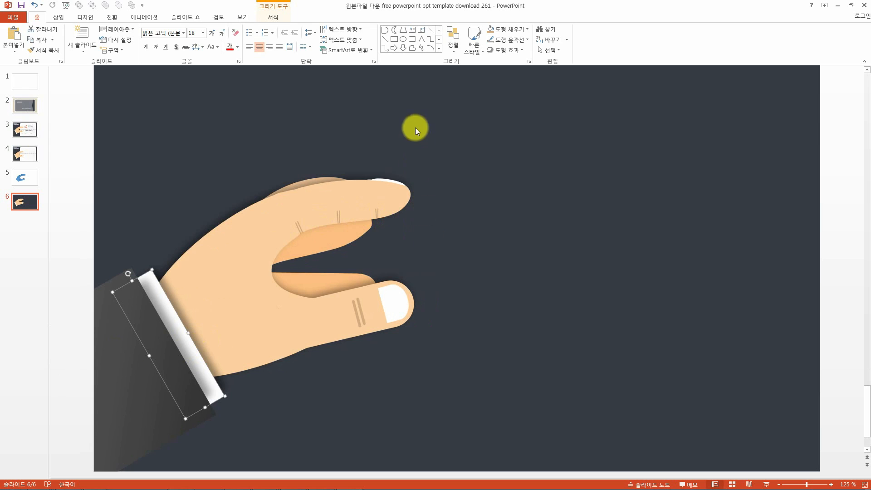
Apply an offset diagonal upper-right outer shadow to the cuff.
click(512, 51)
mouse_move(514, 85)
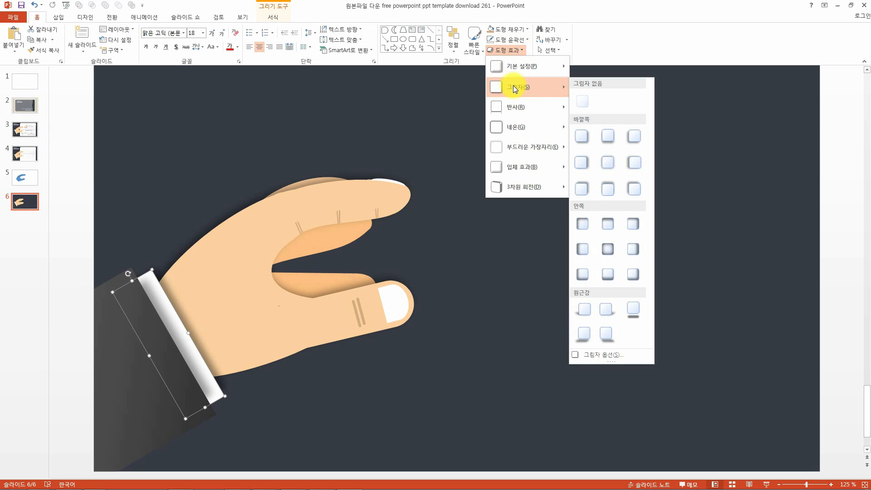
click(429, 235)
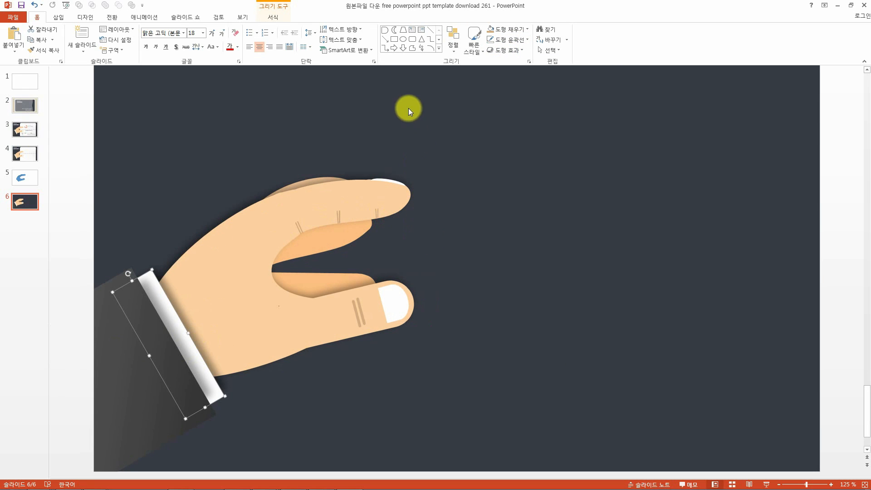
click(512, 50)
mouse_move(514, 86)
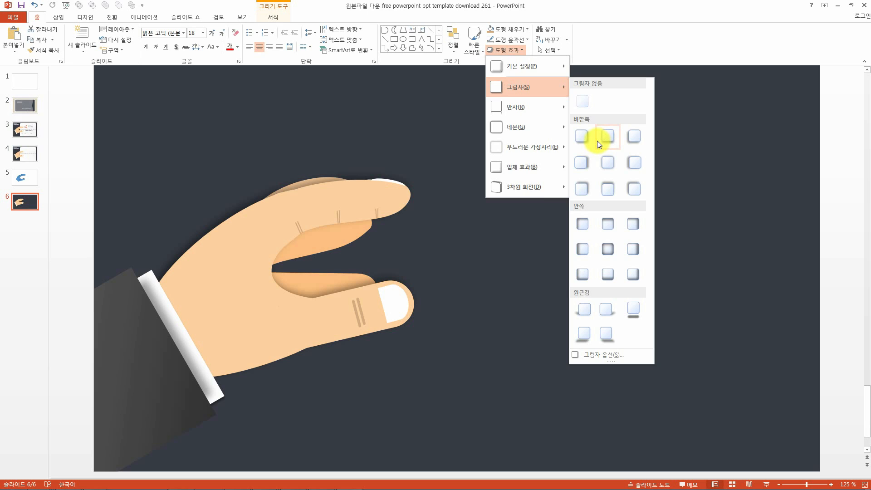
click(585, 184)
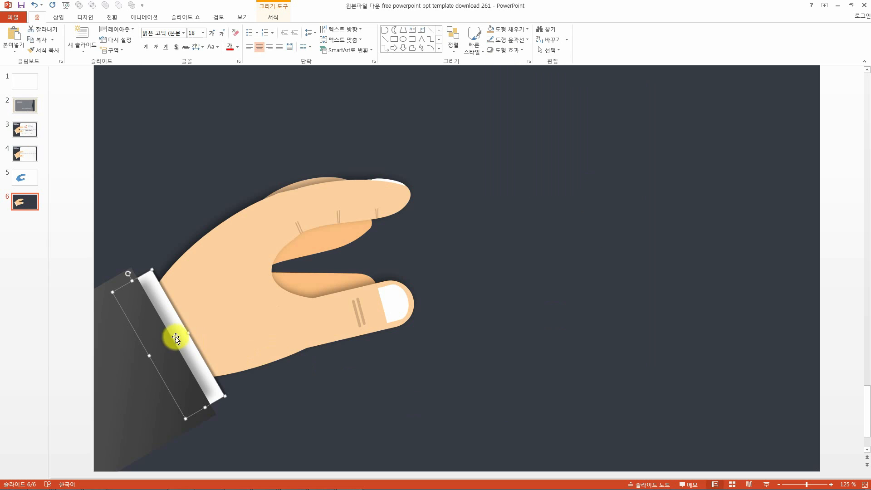
Compare the shadow settings of the sleeve and the cuff by selecting each in turn.
click(268, 423)
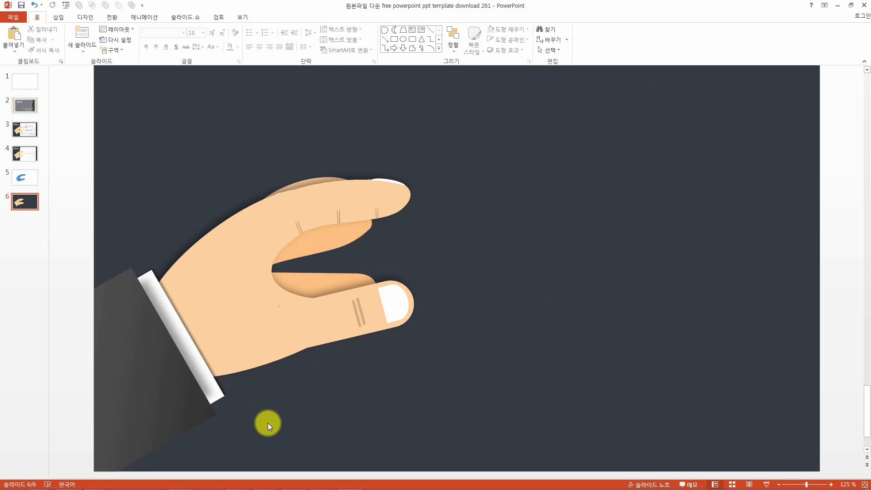
click(209, 380)
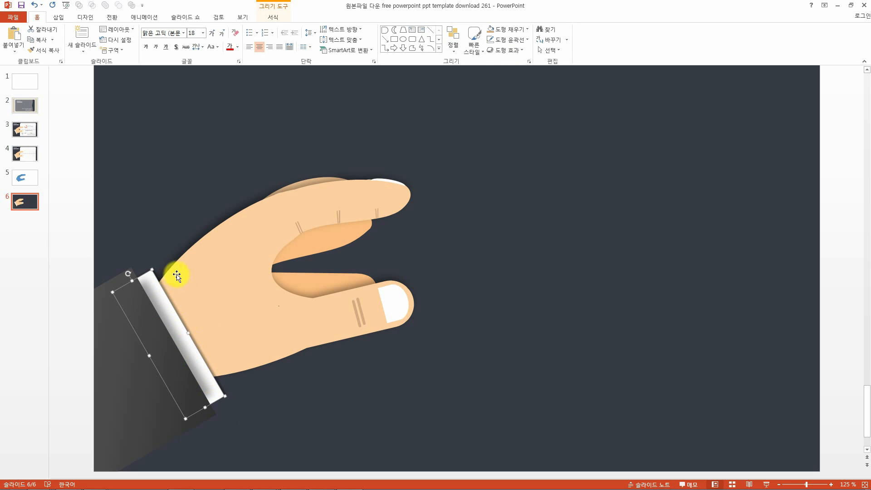
click(275, 400)
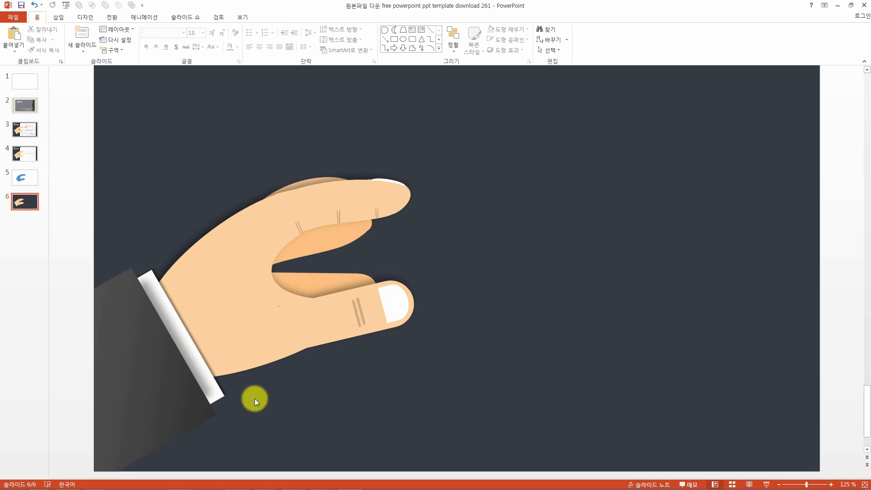
click(162, 372)
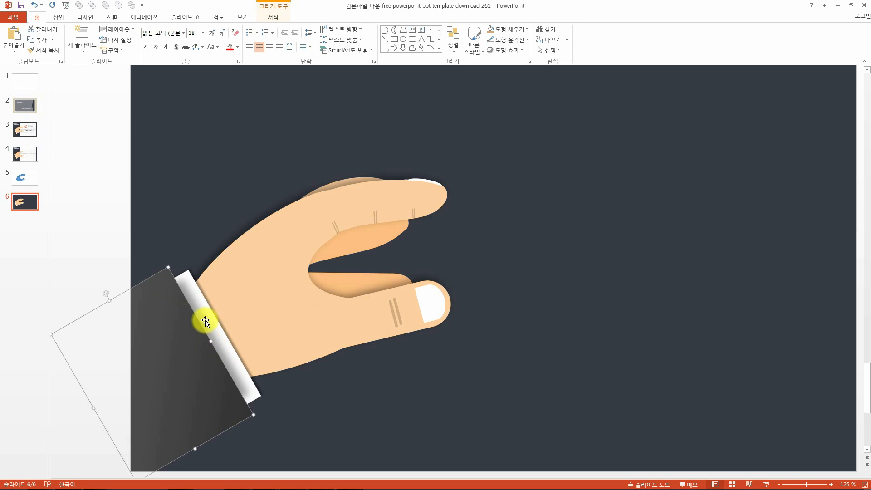
click(344, 407)
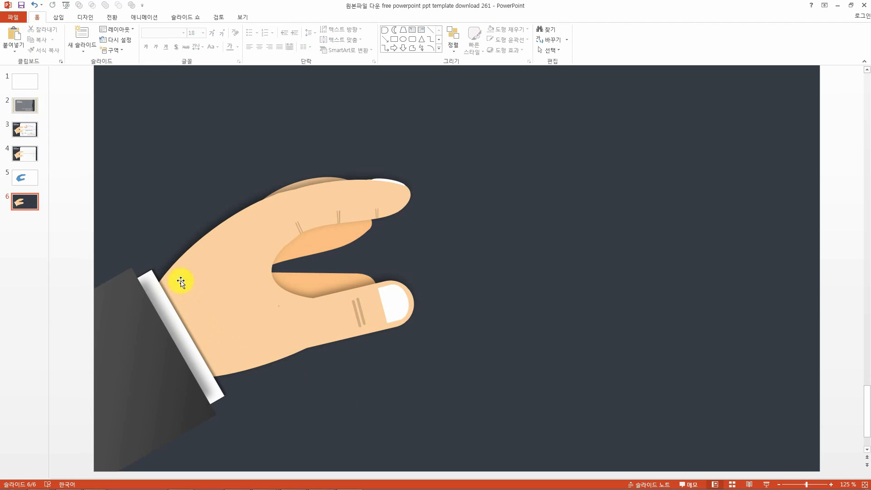
click(154, 385)
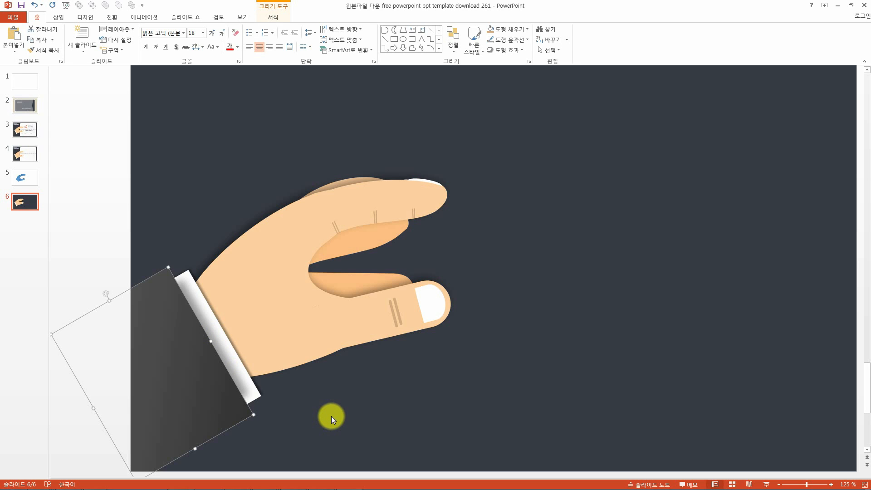
click(244, 384)
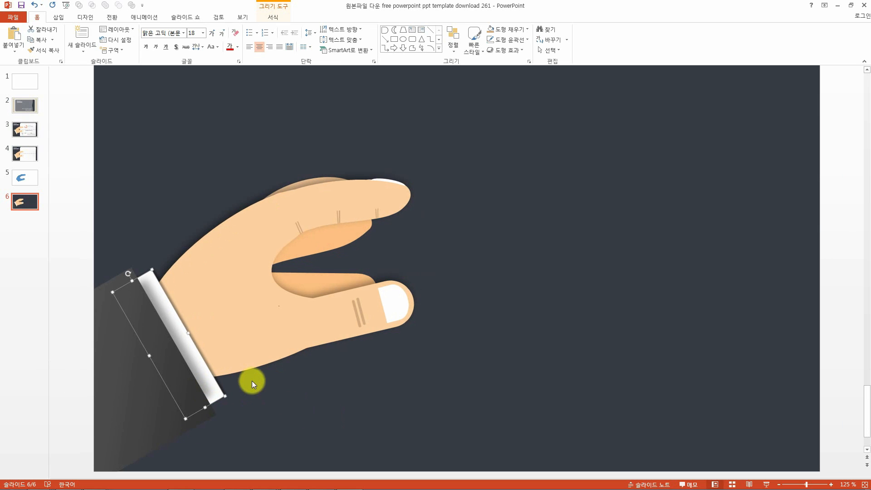
click(517, 50)
mouse_move(555, 86)
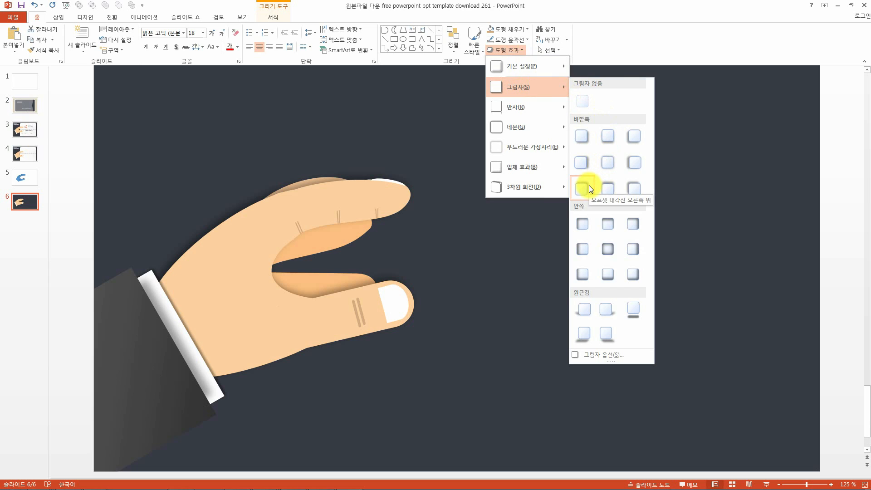
click(620, 355)
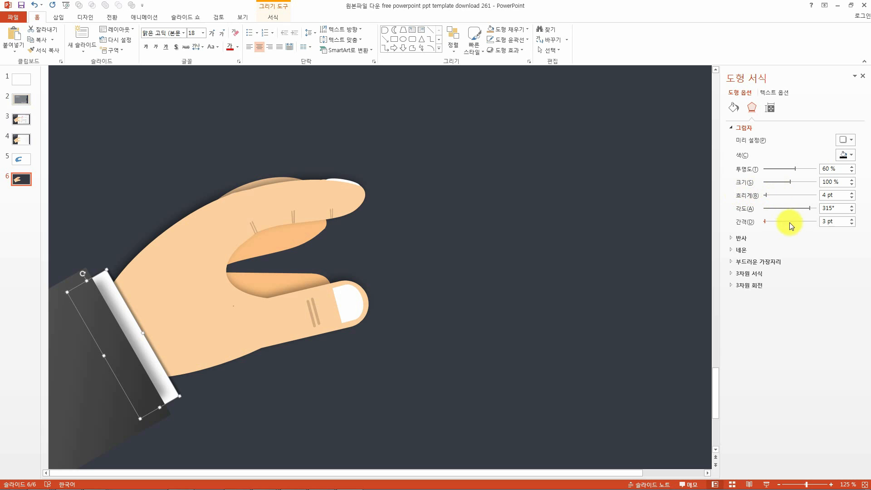
click(101, 398)
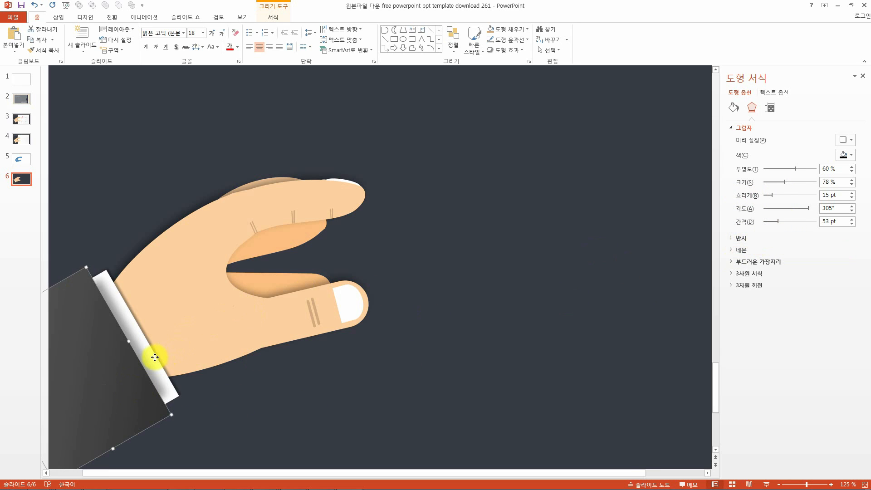
click(156, 356)
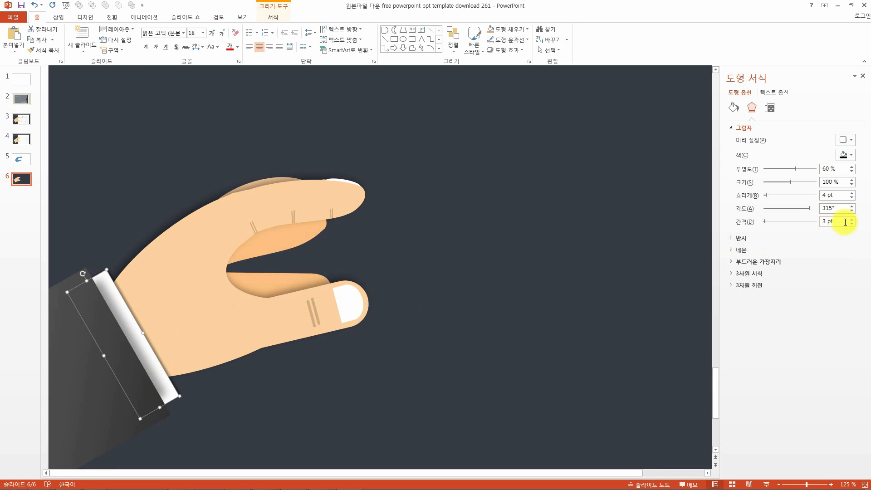
Set the cuff's shadow distance to 12 pt.
double_click(845, 222)
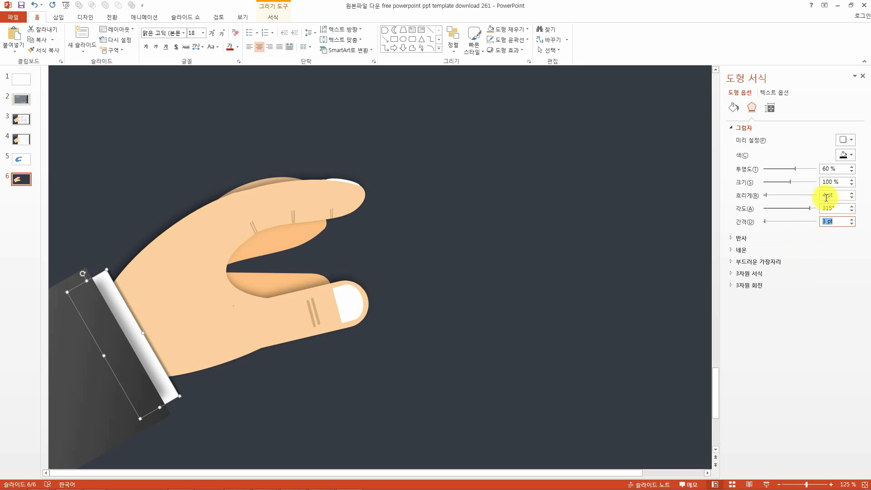
click(826, 197)
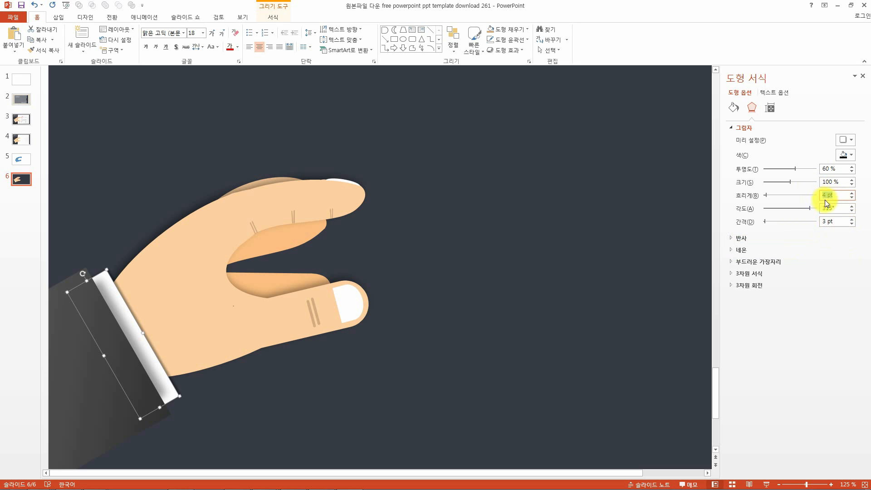
click(824, 250)
click(738, 251)
click(102, 395)
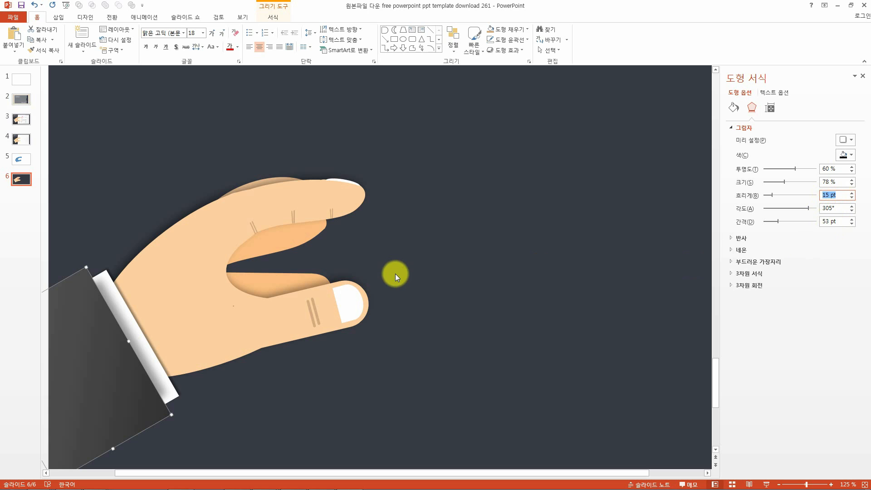
click(159, 350)
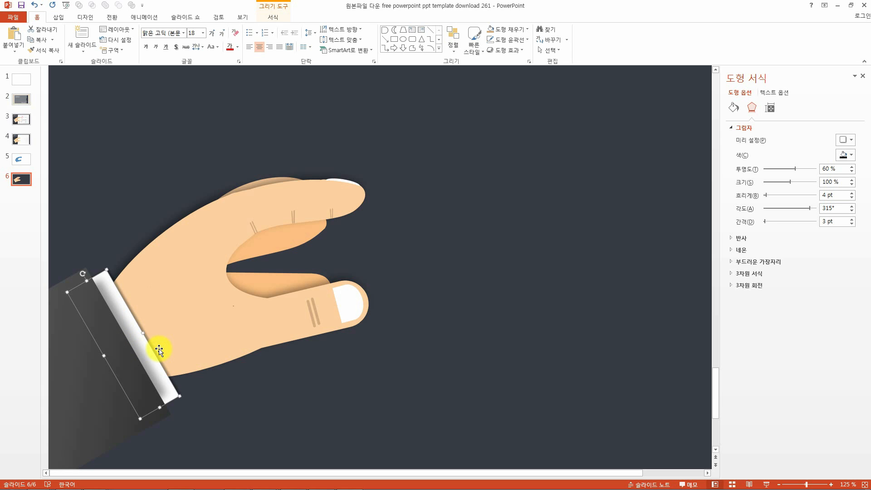
click(852, 219)
click(853, 219)
click(853, 219)
click(853, 219)
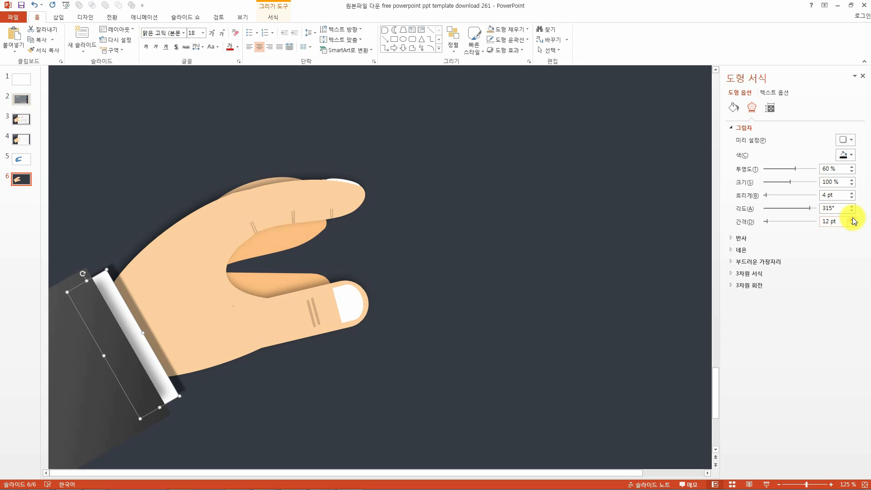
Set the cuff's shadow blur to 25 pt and close the shape format pane.
drag(767, 194, 774, 195)
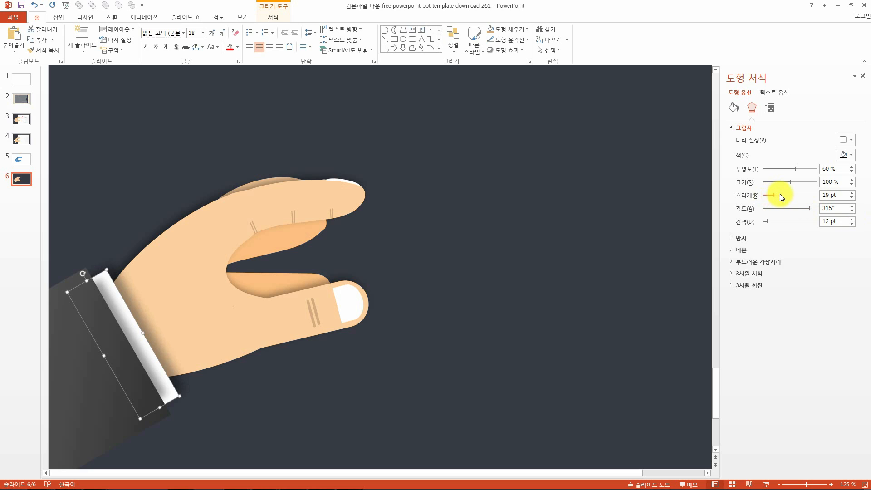
drag(775, 194, 774, 195)
drag(774, 194, 767, 196)
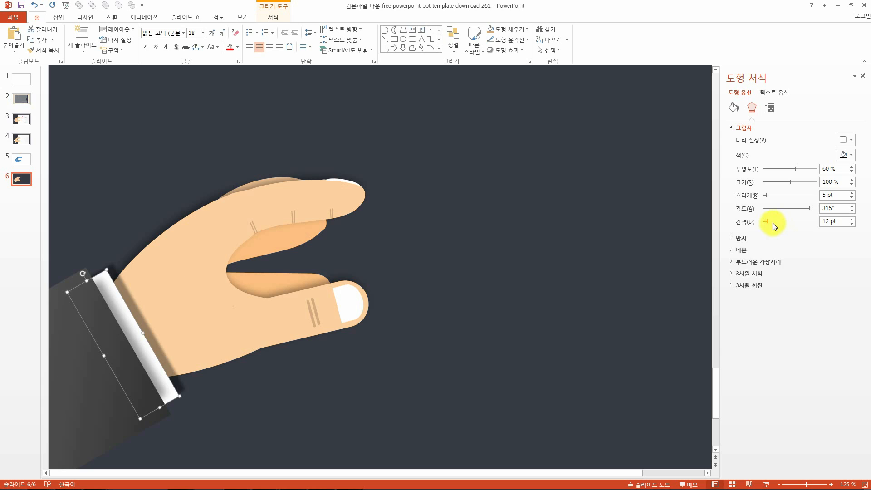
drag(766, 195, 774, 197)
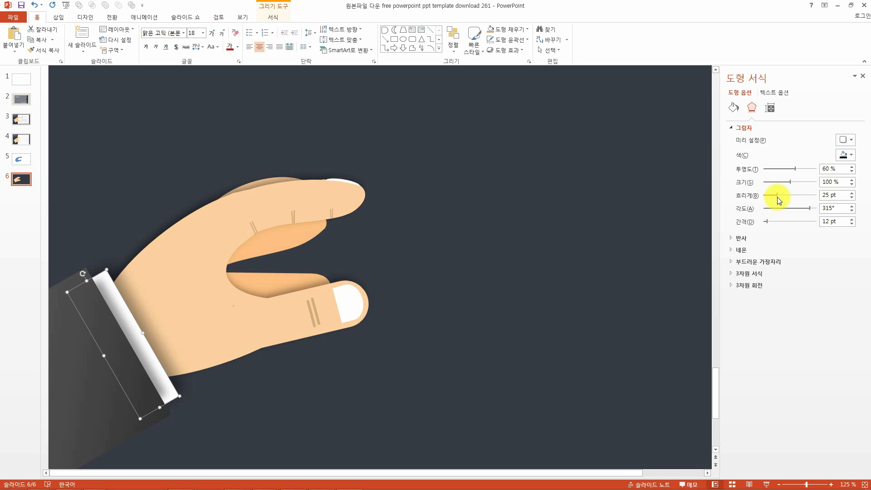
click(676, 165)
click(863, 76)
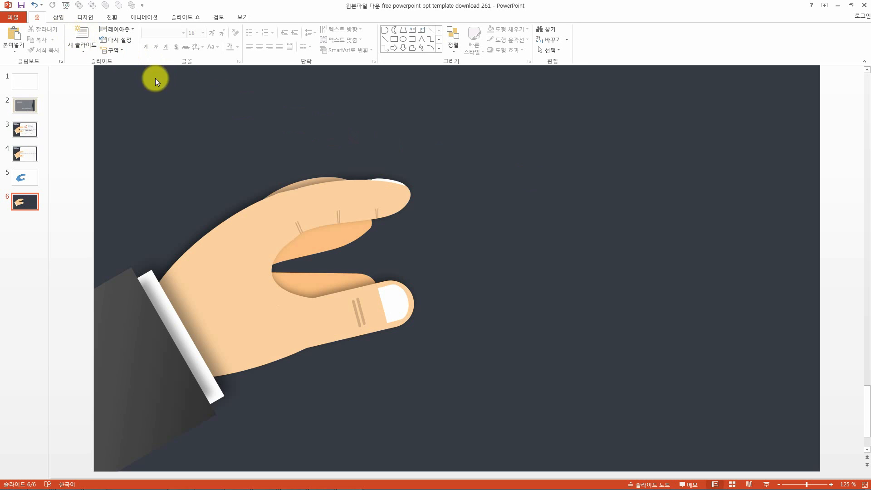
Draw a round same-side-corner rectangle about 12 cm wide and 5.5 cm tall right of the fingers.
click(62, 18)
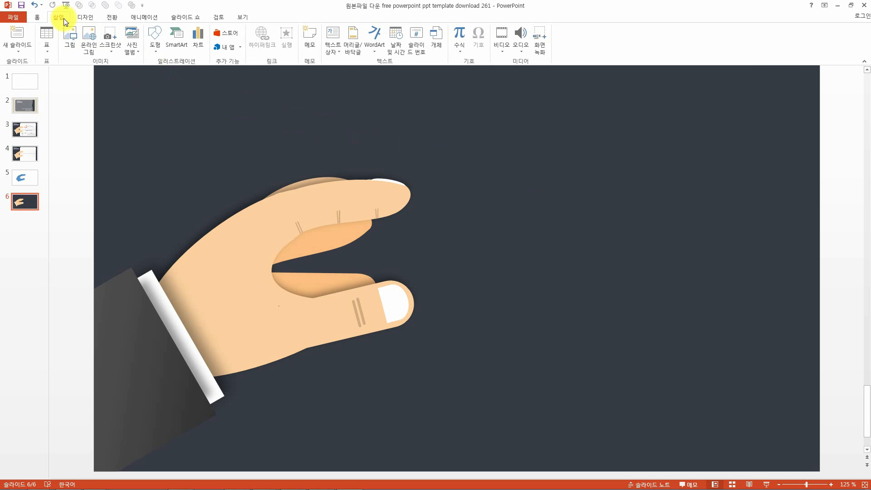
click(149, 49)
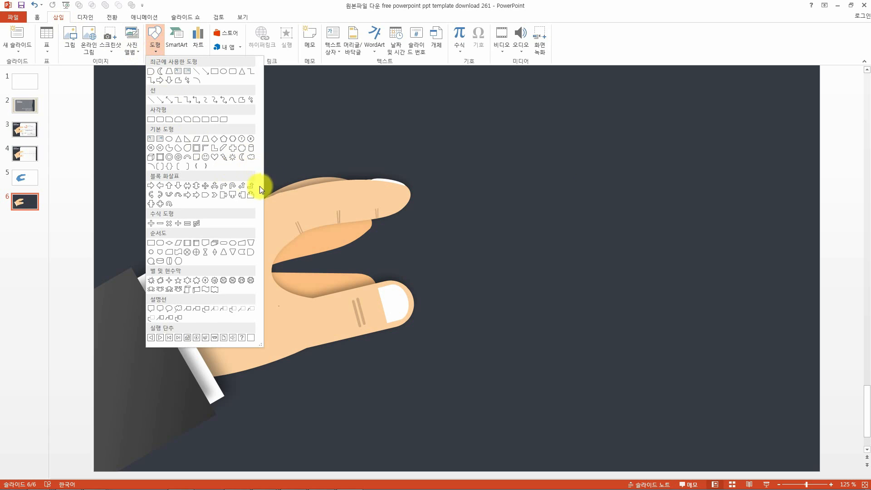
click(215, 123)
drag(469, 138, 727, 256)
click(730, 286)
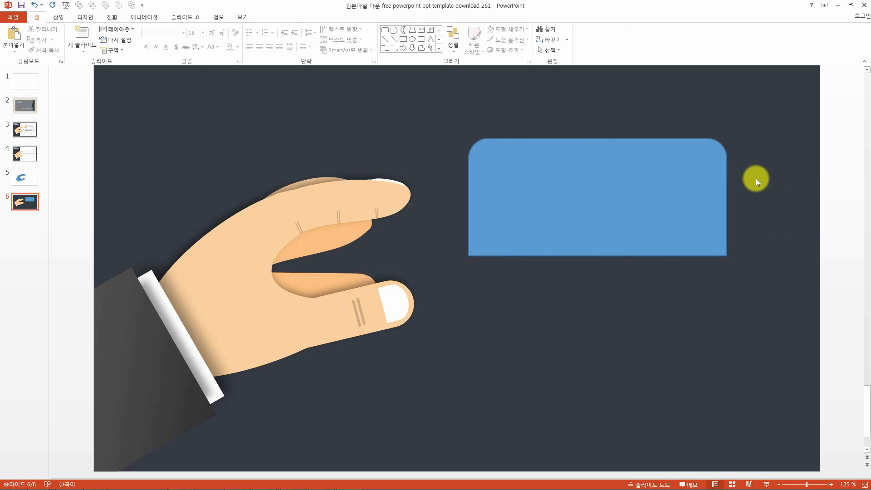
click(497, 154)
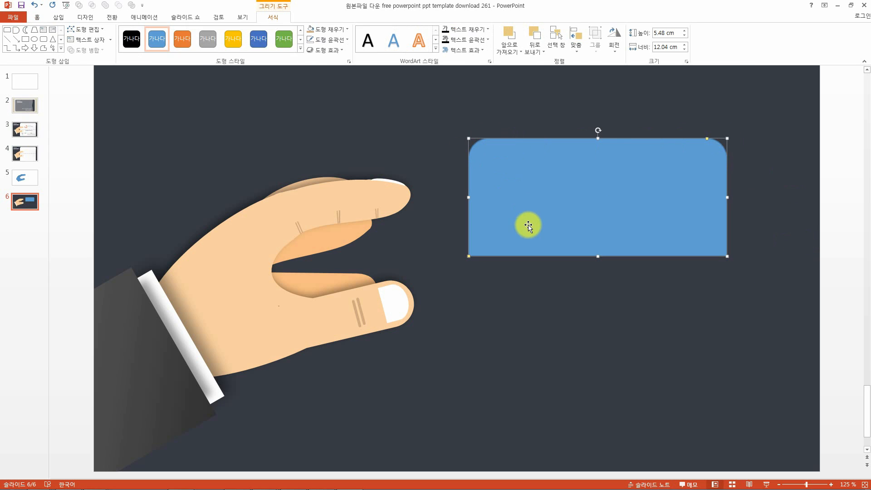